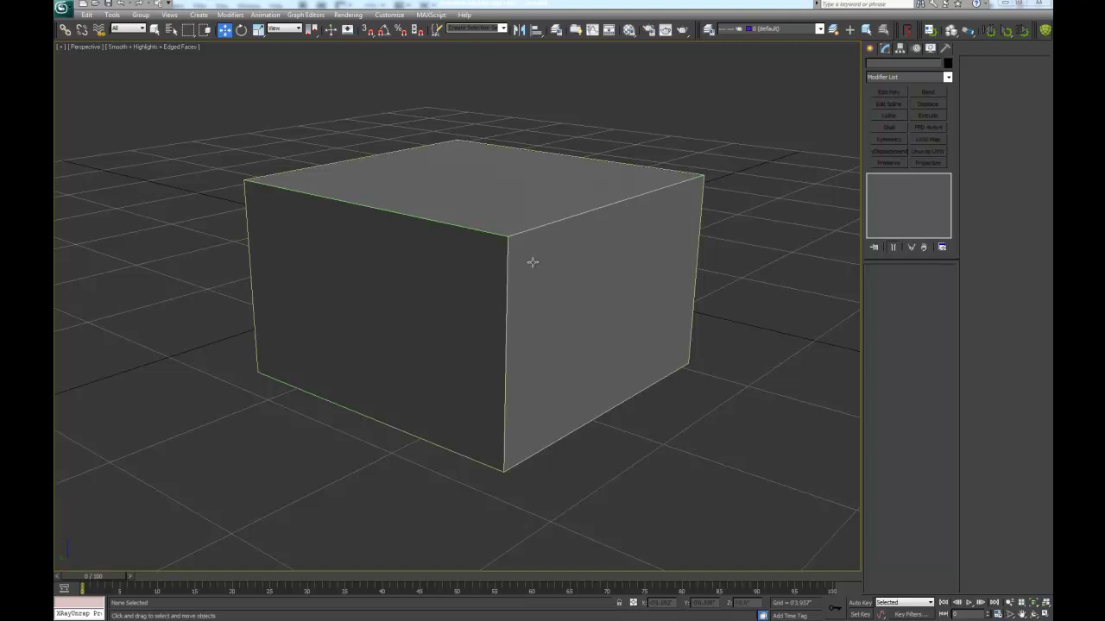
Pan the Perspective view so the grey box sits slightly higher in frame
{"action": "left_click_drag", "start_coordinate": [529, 257], "coordinate": [535, 266]}
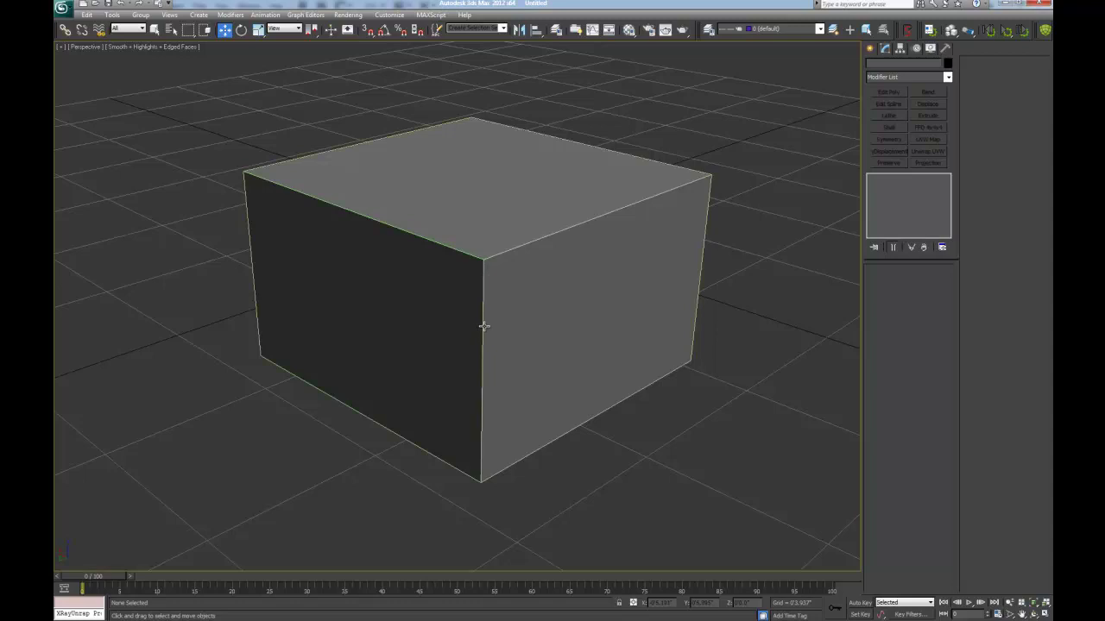
{"action": "mouse_move", "coordinate": [486, 308]}
{"action": "left_mouse_down"}
{"action": "mouse_move", "coordinate": [557, 293]}
{"action": "mouse_move", "coordinate": [501, 296]}
{"action": "left_mouse_up"}
{"action": "left_click", "coordinate": [523, 271]}
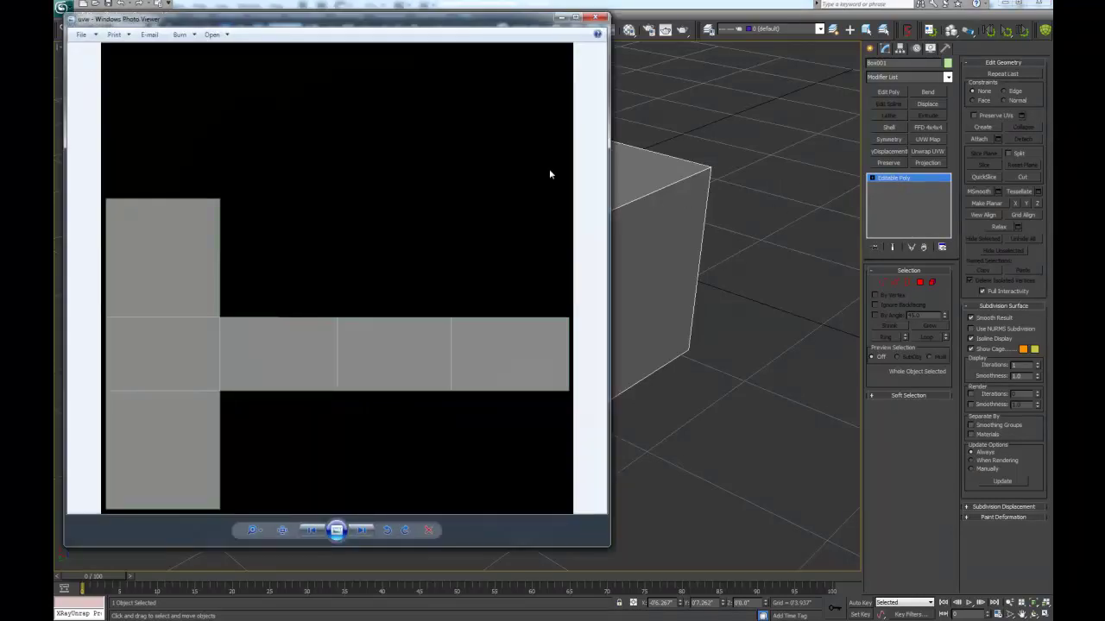
{"action": "left_click_drag", "start_coordinate": [493, 30], "coordinate": [601, 48]}
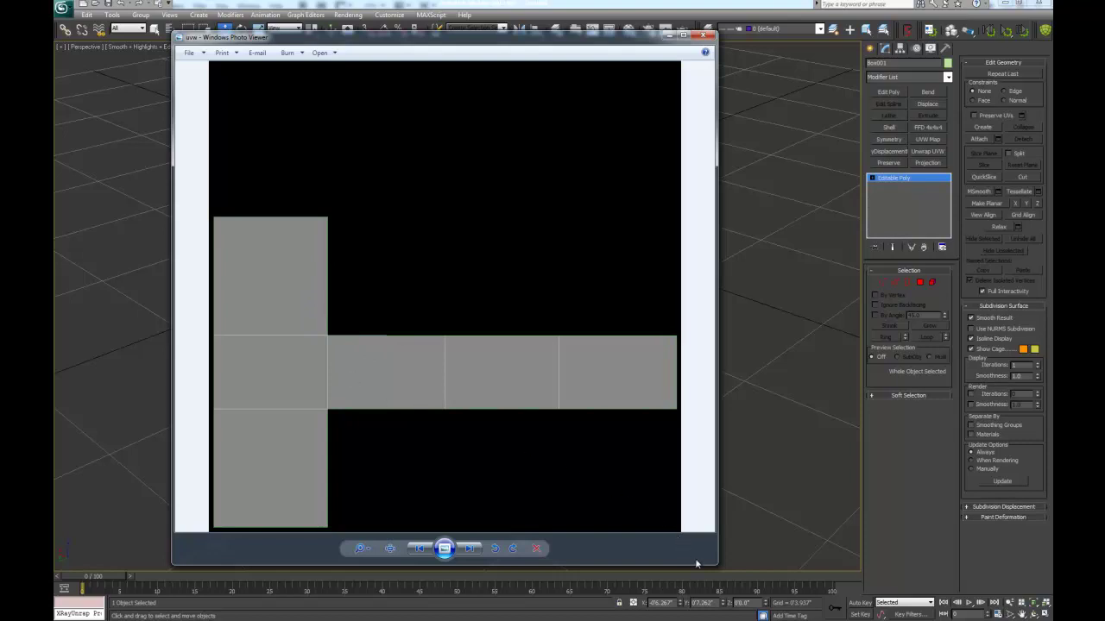
{"action": "left_click_drag", "start_coordinate": [715, 565], "coordinate": [742, 593]}
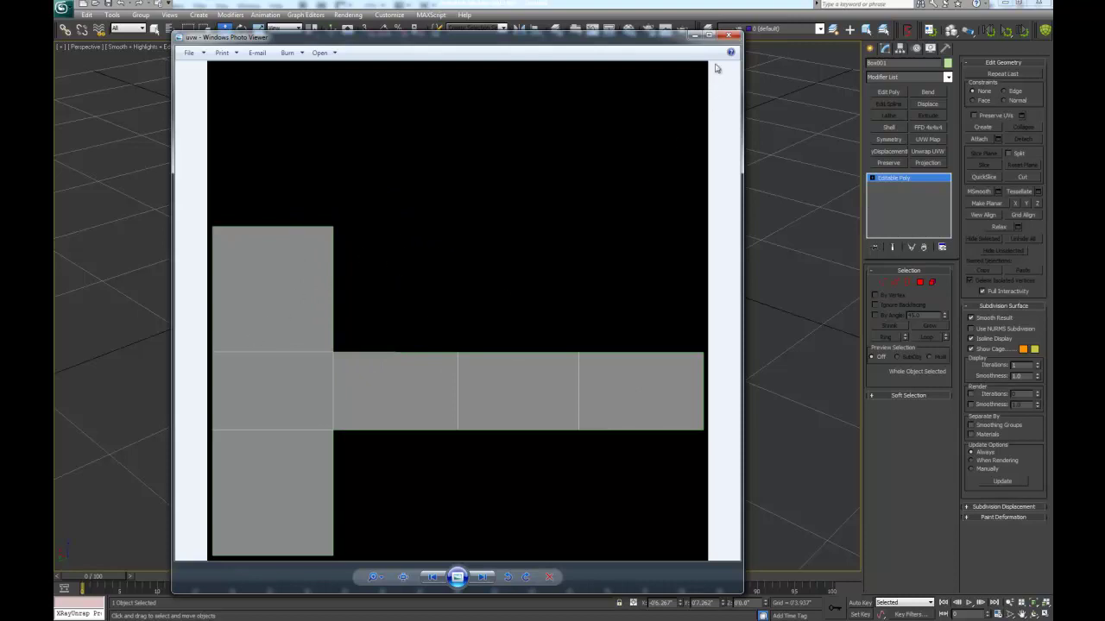
{"action": "left_click", "coordinate": [730, 35]}
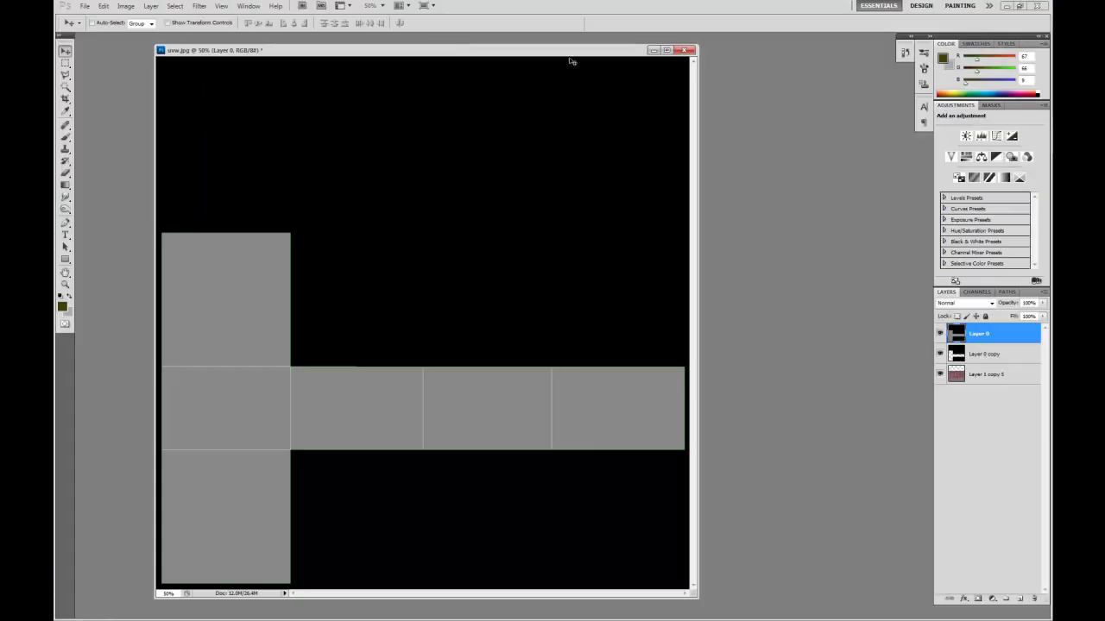
Toggle Layer 0 and Layer 1 copy 5 visibility, ending with Layer 0 hidden and bricks visible
{"action": "left_click_drag", "start_coordinate": [570, 50], "coordinate": [580, 47]}
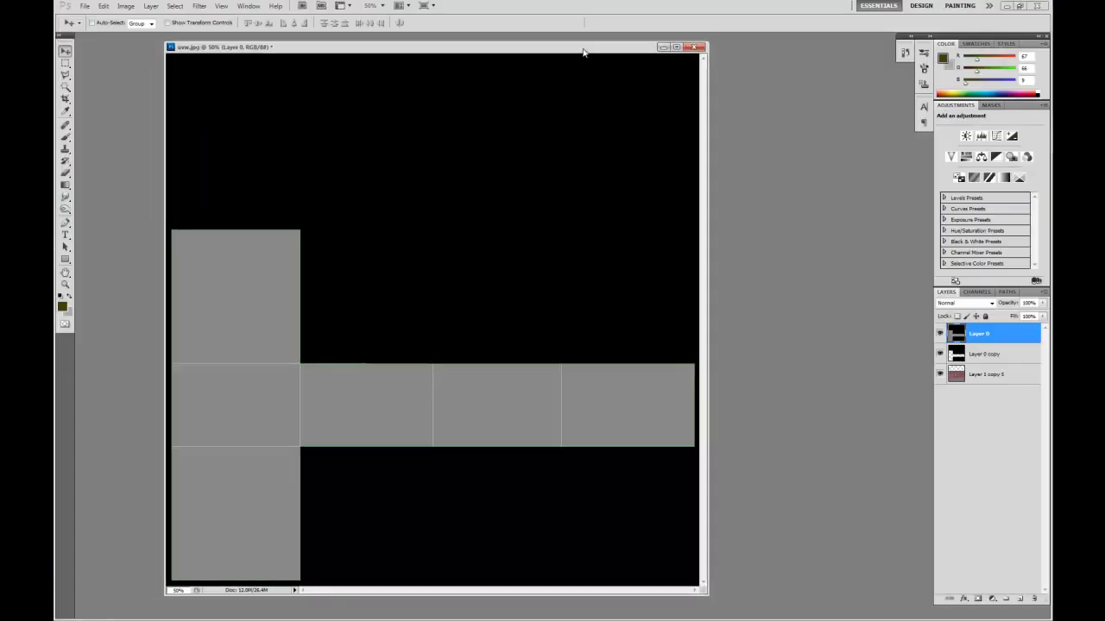
{"action": "left_click", "coordinate": [940, 337]}
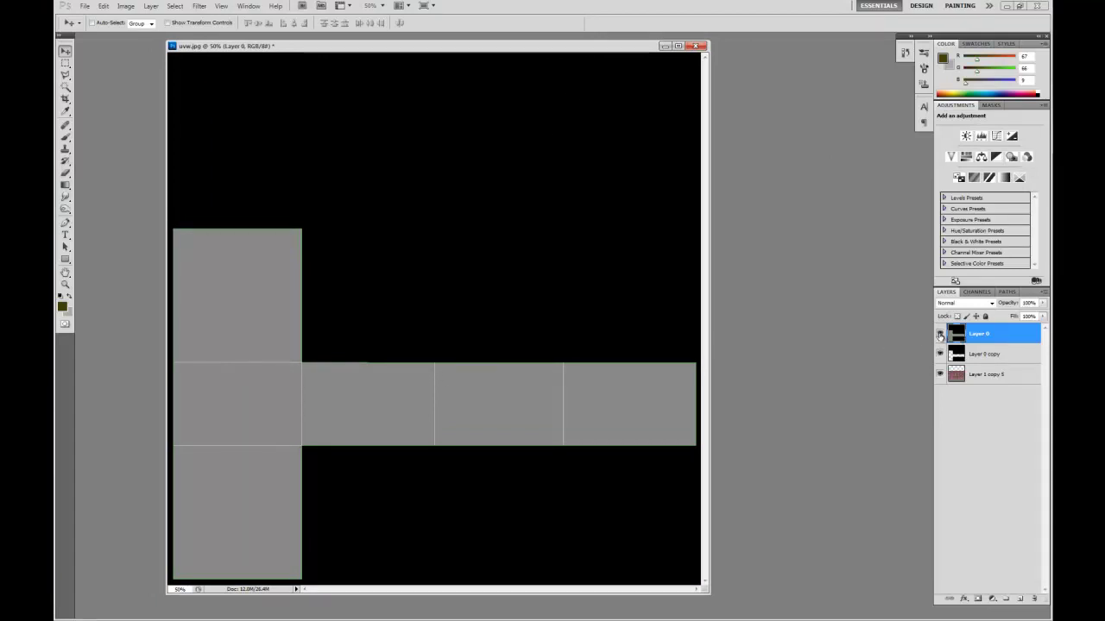
{"action": "left_click", "coordinate": [940, 335]}
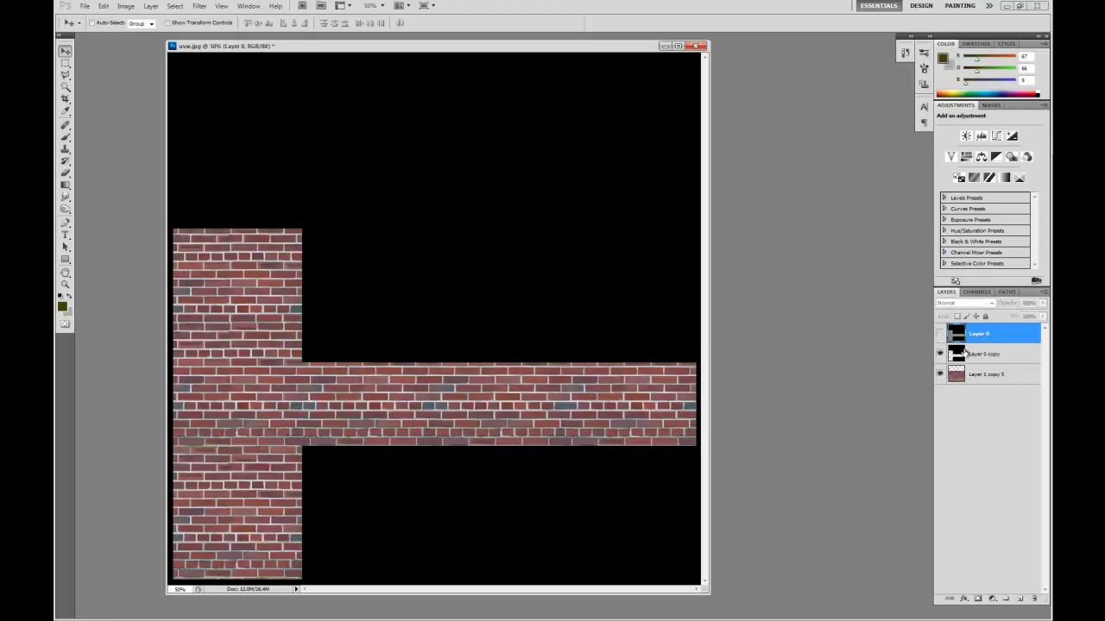
{"action": "left_click", "coordinate": [940, 373]}
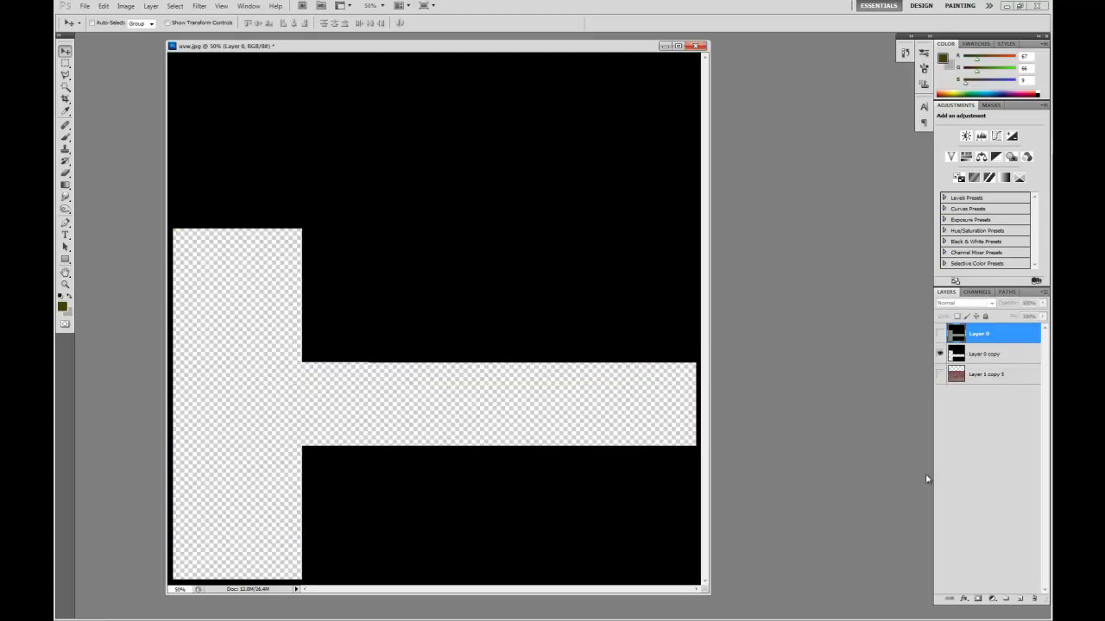
{"action": "left_click", "coordinate": [940, 335]}
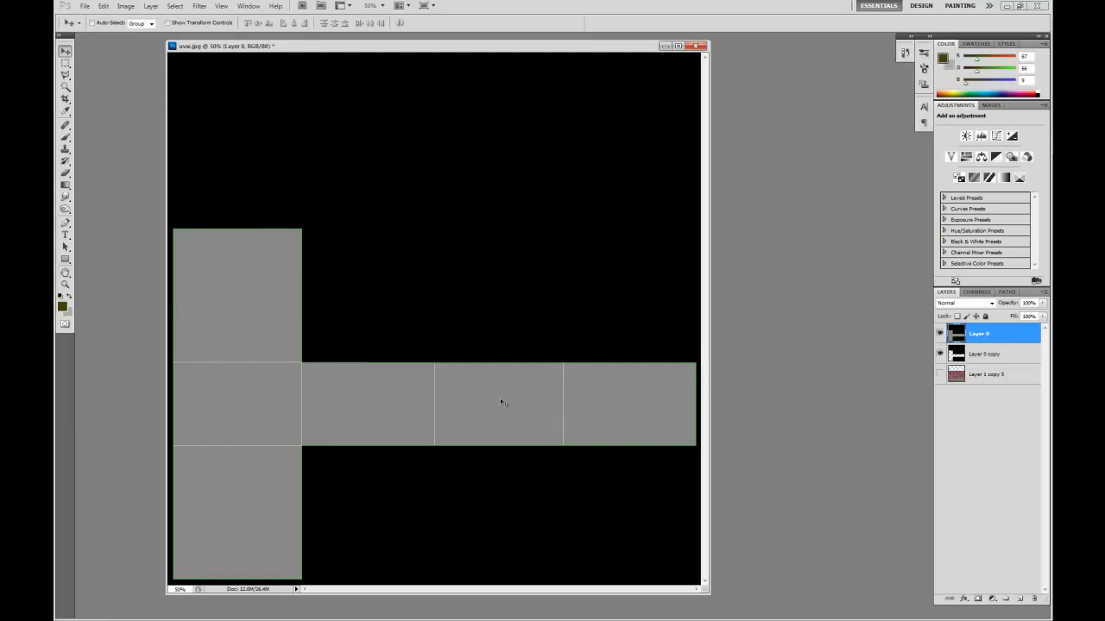
{"action": "left_click", "coordinate": [939, 333]}
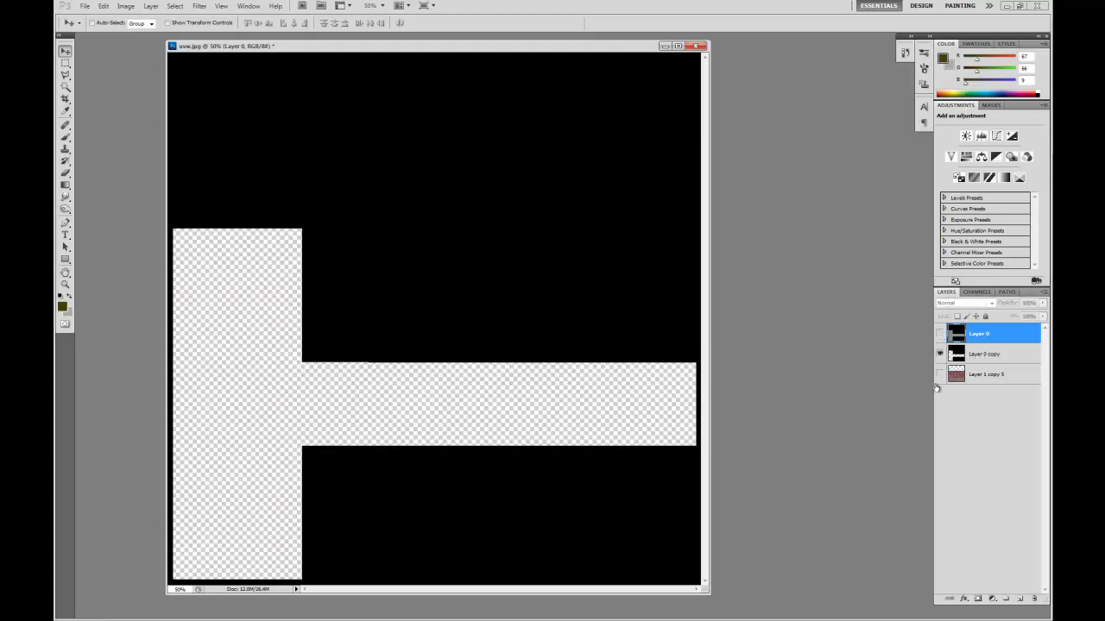
{"action": "left_click", "coordinate": [940, 373]}
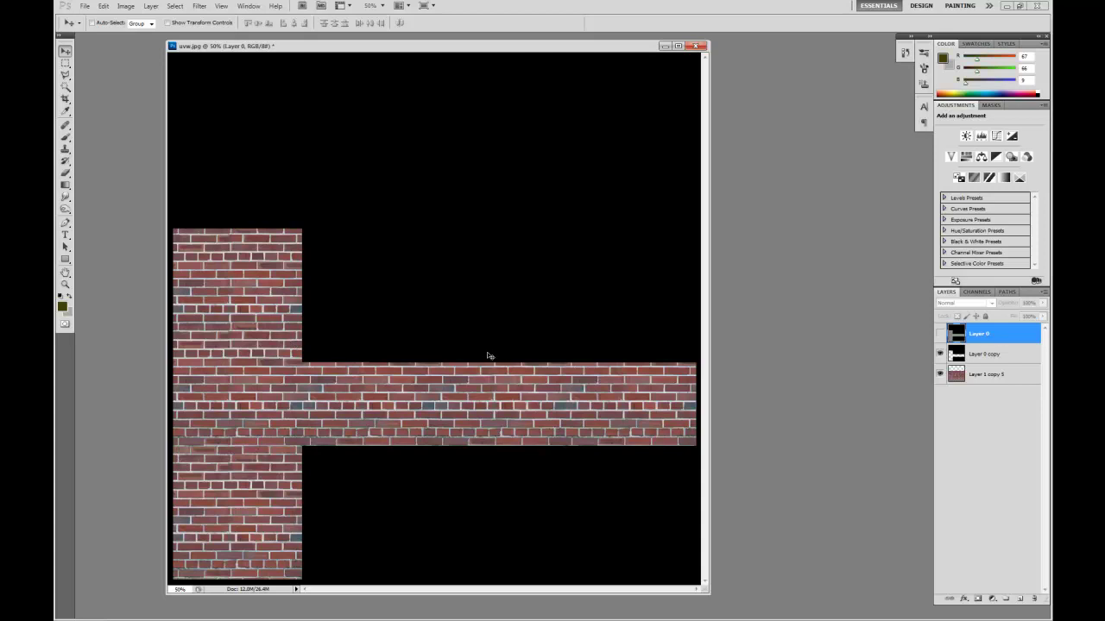
Save the brick layout in JPEG format over the existing uvw file, confirming the replacement
{"action": "key", "text": "ctrl+shift+s"}
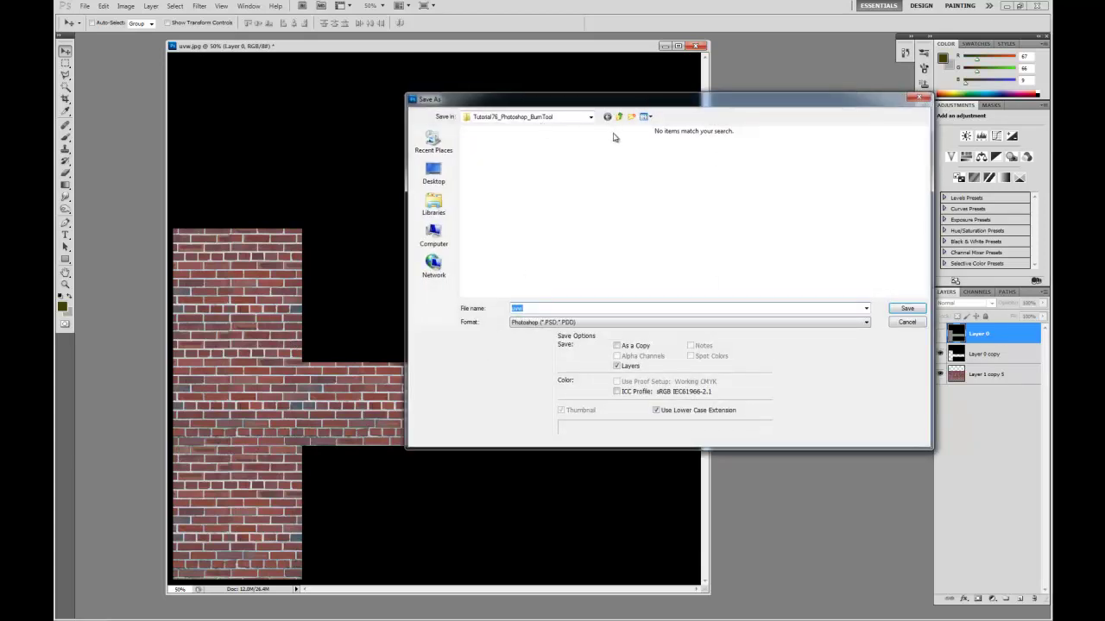
{"action": "left_click", "coordinate": [571, 322]}
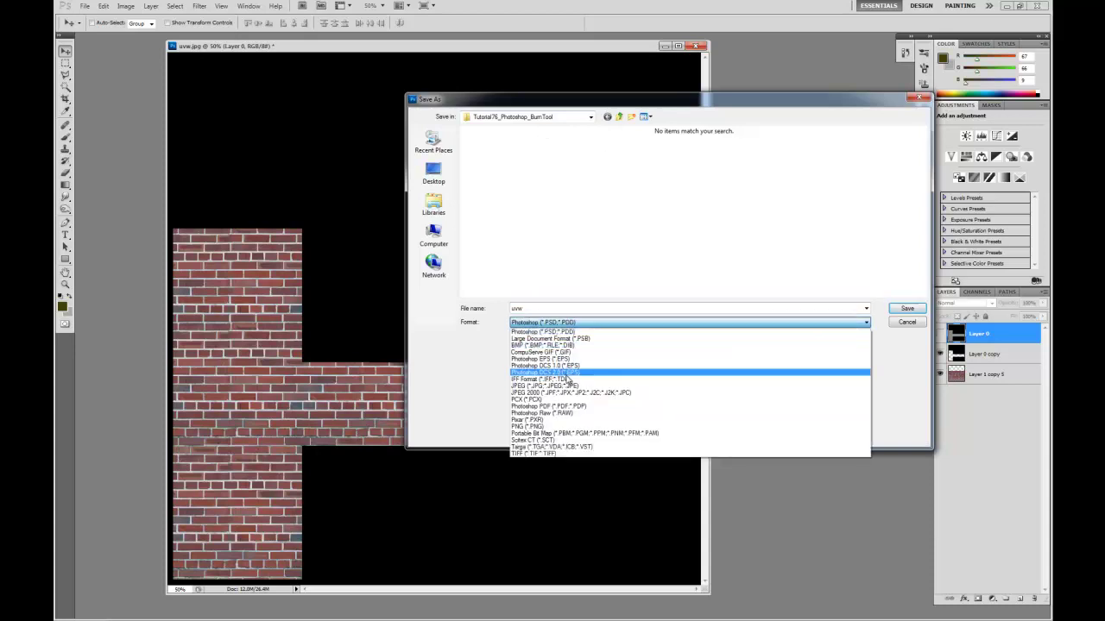
{"action": "left_click", "coordinate": [569, 383]}
{"action": "left_click", "coordinate": [530, 181]}
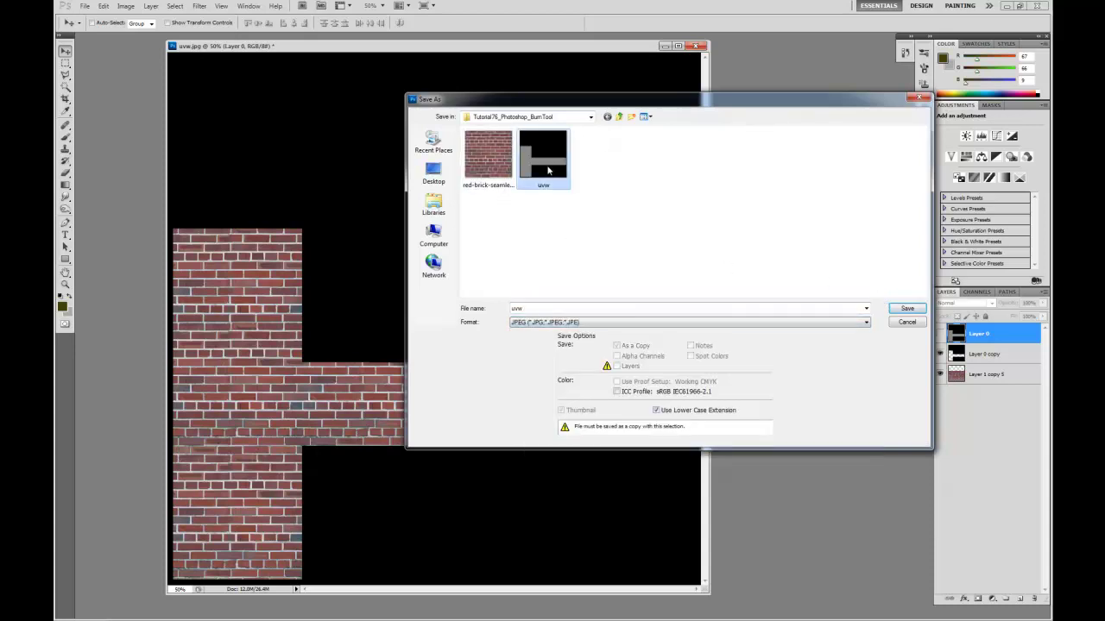
{"action": "left_click", "coordinate": [904, 308]}
{"action": "left_click", "coordinate": [535, 235]}
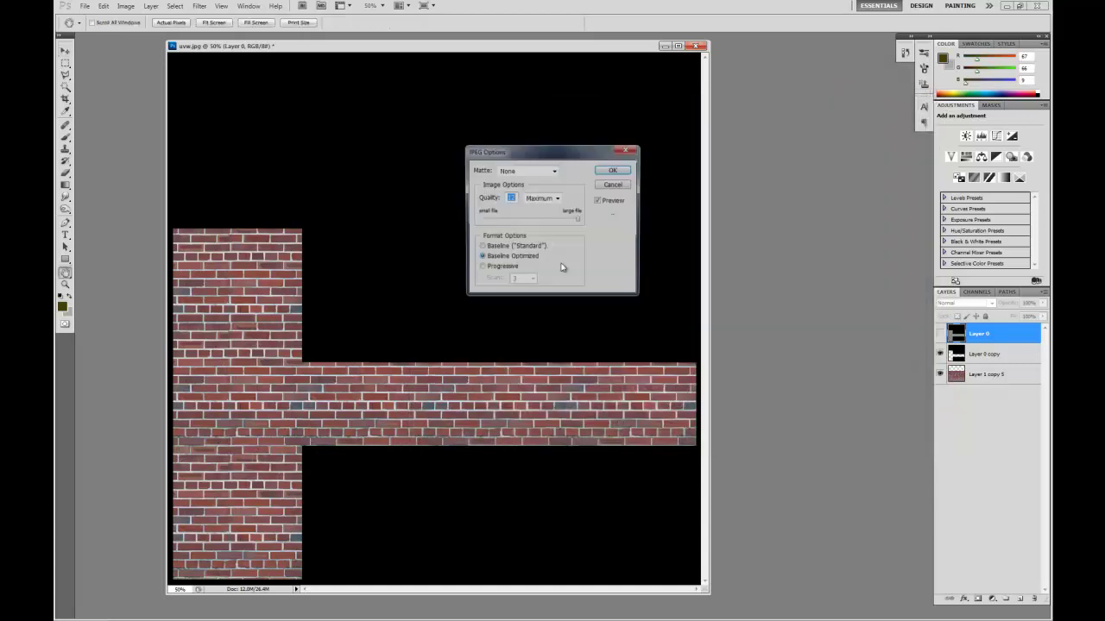
{"action": "left_click", "coordinate": [616, 185]}
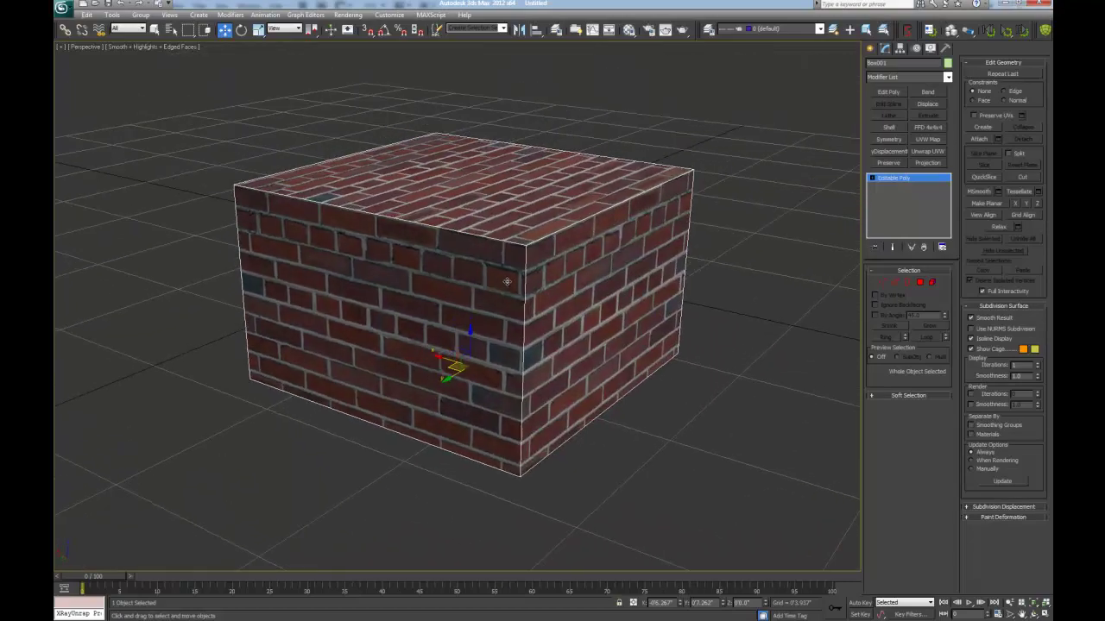
Turn off Edged Faces, then orbit and zoom around the brick-textured box
{"action": "key", "text": "F4"}
{"action": "mouse_move", "coordinate": [541, 283]}
{"action": "left_mouse_down"}
{"action": "mouse_move", "coordinate": [551, 187]}
{"action": "mouse_move", "coordinate": [577, 268]}
{"action": "mouse_move", "coordinate": [528, 264]}
{"action": "mouse_move", "coordinate": [523, 283]}
{"action": "left_mouse_up"}
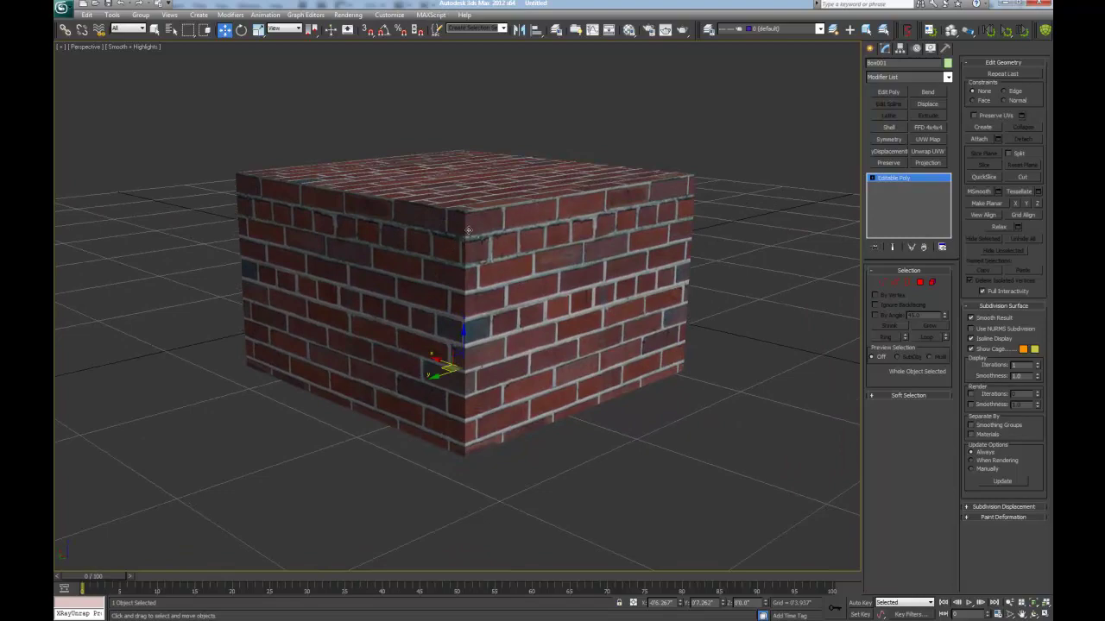
{"action": "mouse_move", "coordinate": [459, 263]}
{"action": "left_mouse_down"}
{"action": "mouse_move", "coordinate": [493, 296]}
{"action": "mouse_move", "coordinate": [517, 281]}
{"action": "left_mouse_up"}
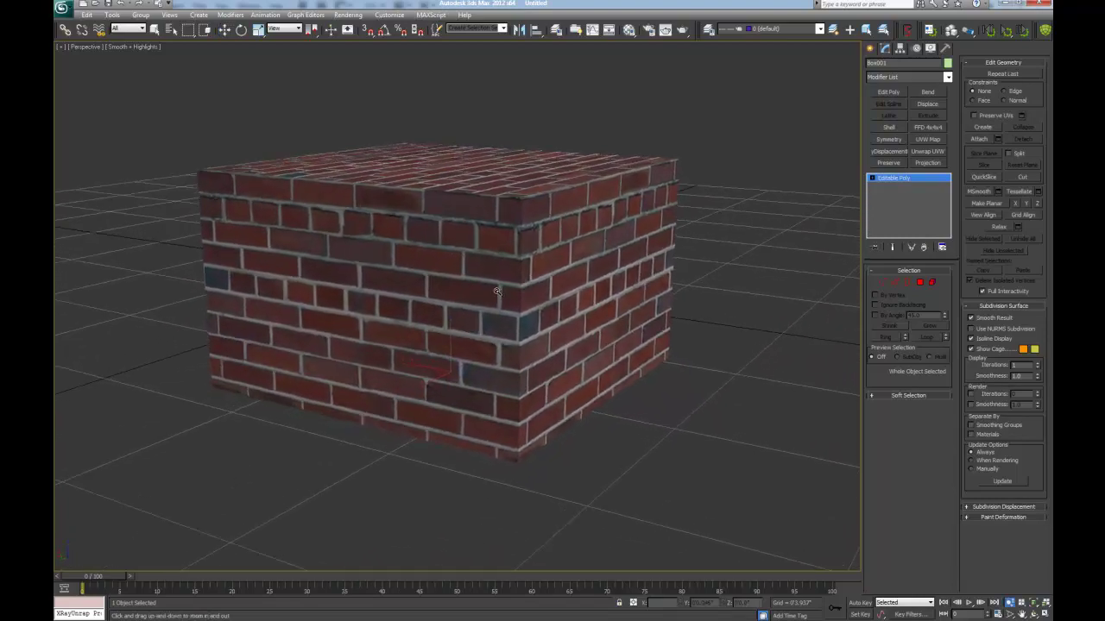
{"action": "scroll", "coordinate": [517, 280], "scroll_direction": "up", "scroll_amount": 2}
{"action": "scroll", "coordinate": [548, 262], "scroll_direction": "up", "scroll_amount": 2}
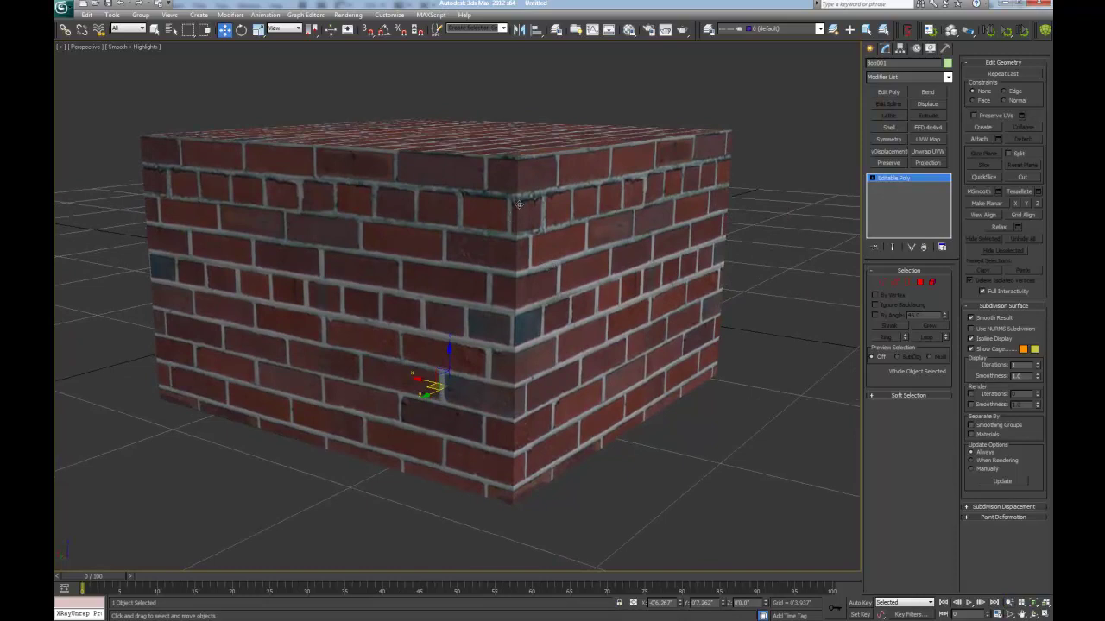
{"action": "left_click_drag", "start_coordinate": [518, 202], "coordinate": [508, 201]}
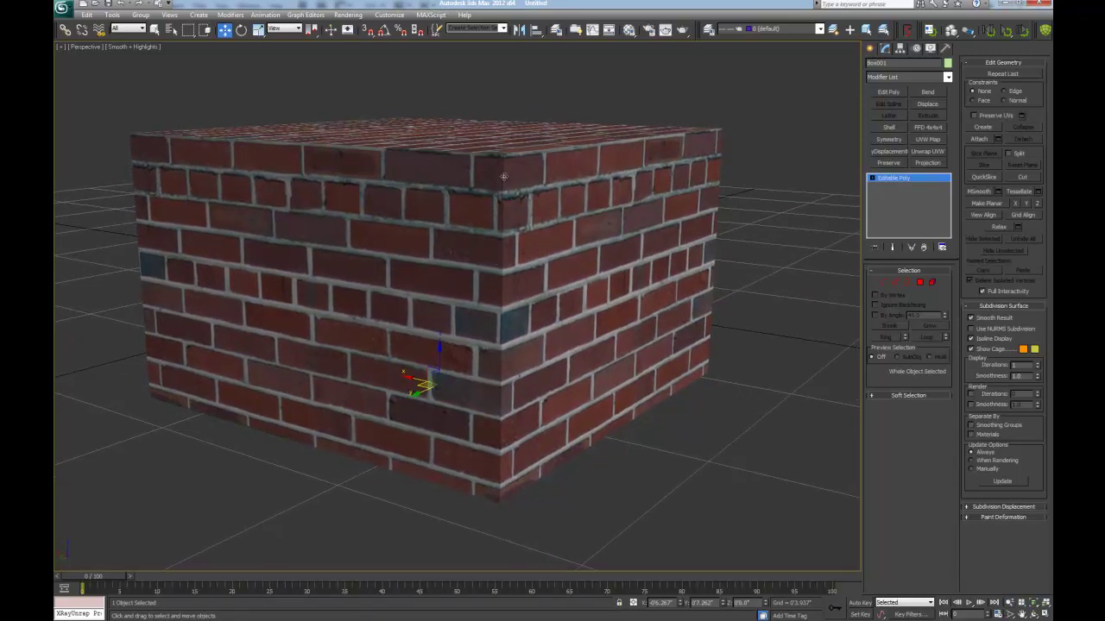
{"action": "left_click_drag", "start_coordinate": [539, 352], "coordinate": [529, 339]}
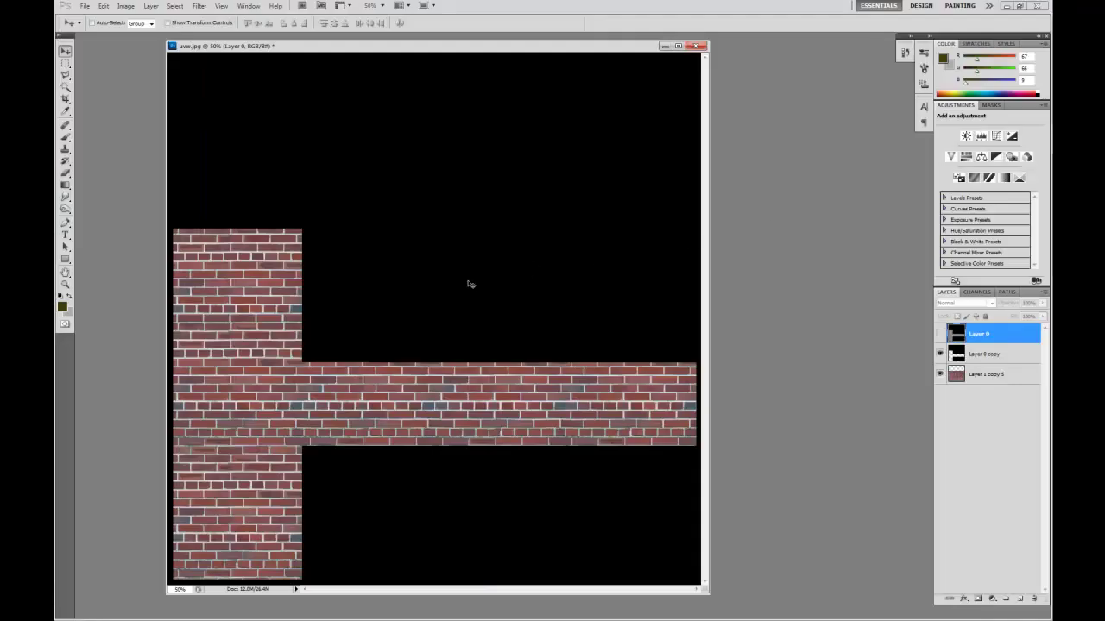
Zoom the texture to 66.7%, widen the document window, and show Layer 0 again
{"action": "key", "text": "ctrl+plus"}
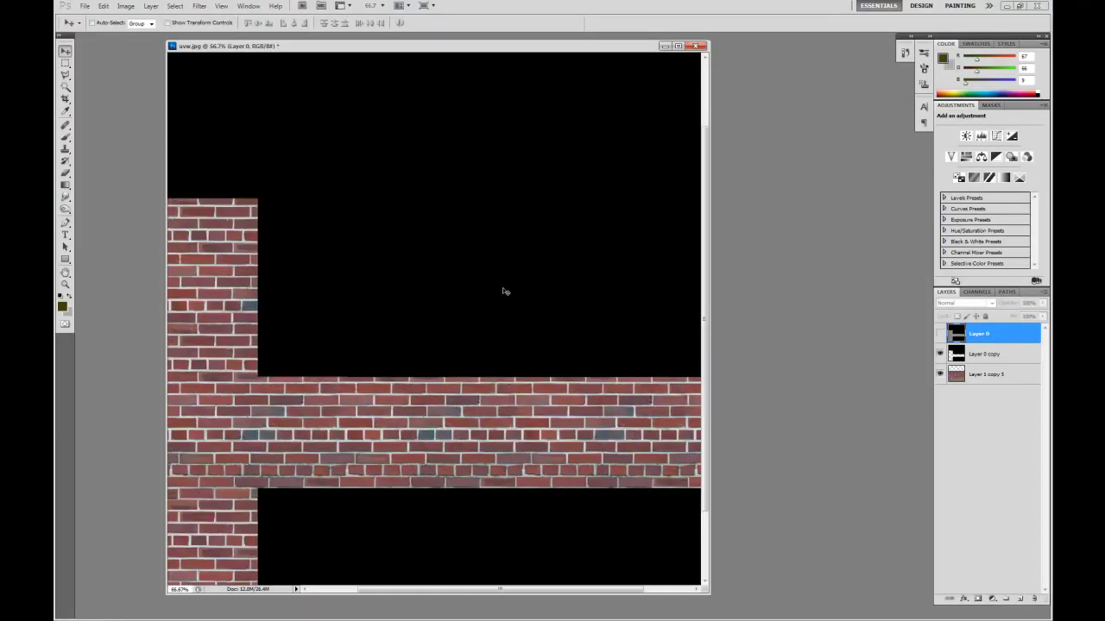
{"action": "scroll", "coordinate": [509, 290], "scroll_direction": "down", "scroll_amount": 3}
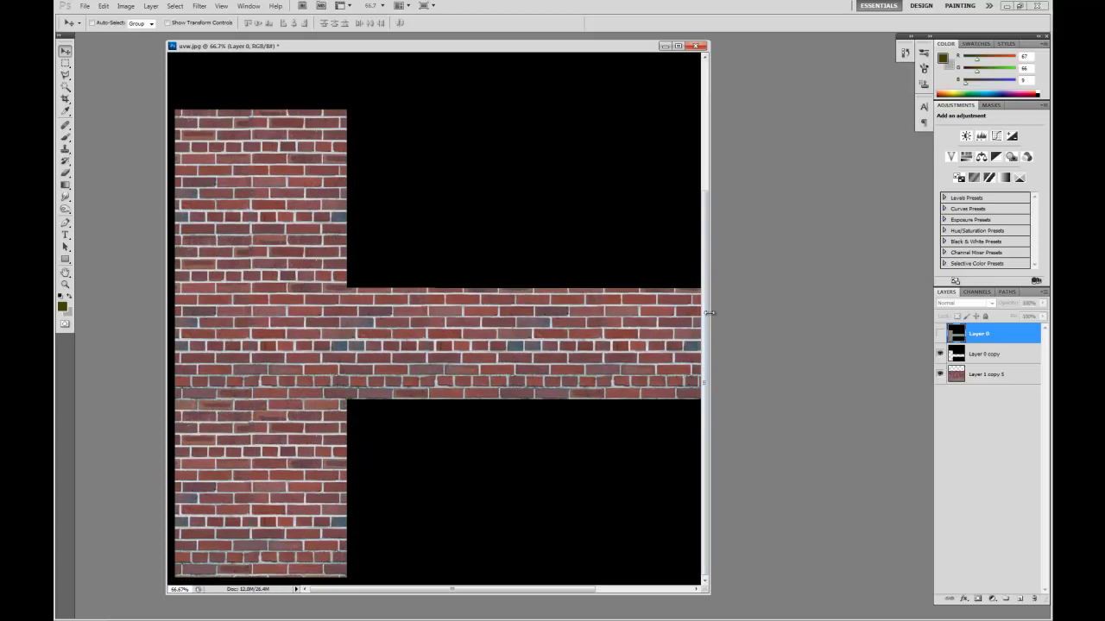
{"action": "left_click_drag", "start_coordinate": [708, 313], "coordinate": [896, 328]}
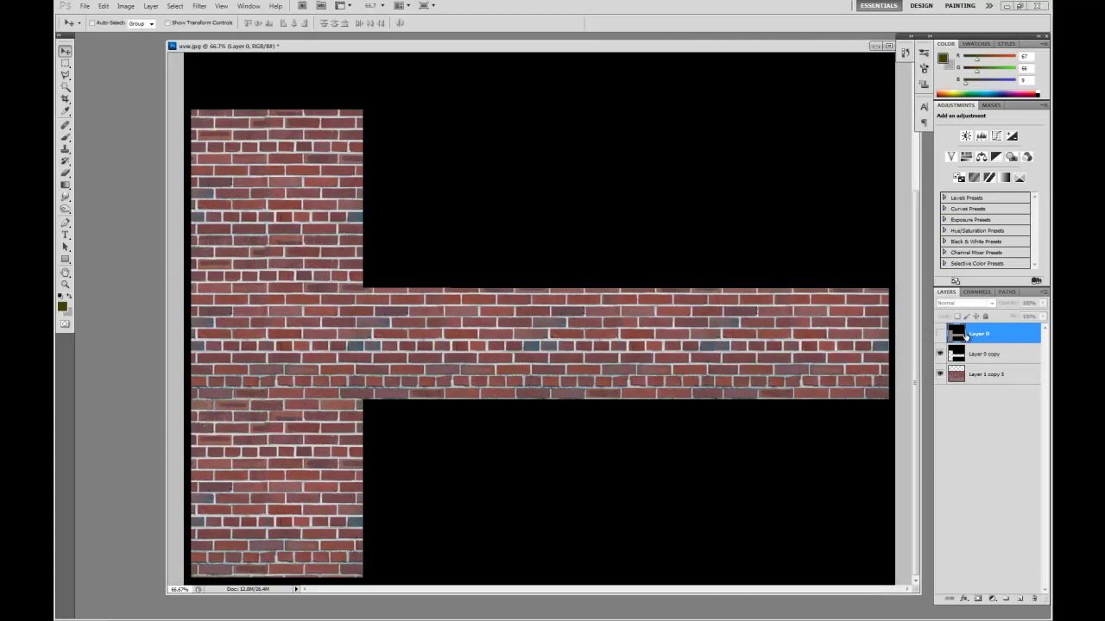
{"action": "left_click", "coordinate": [940, 333]}
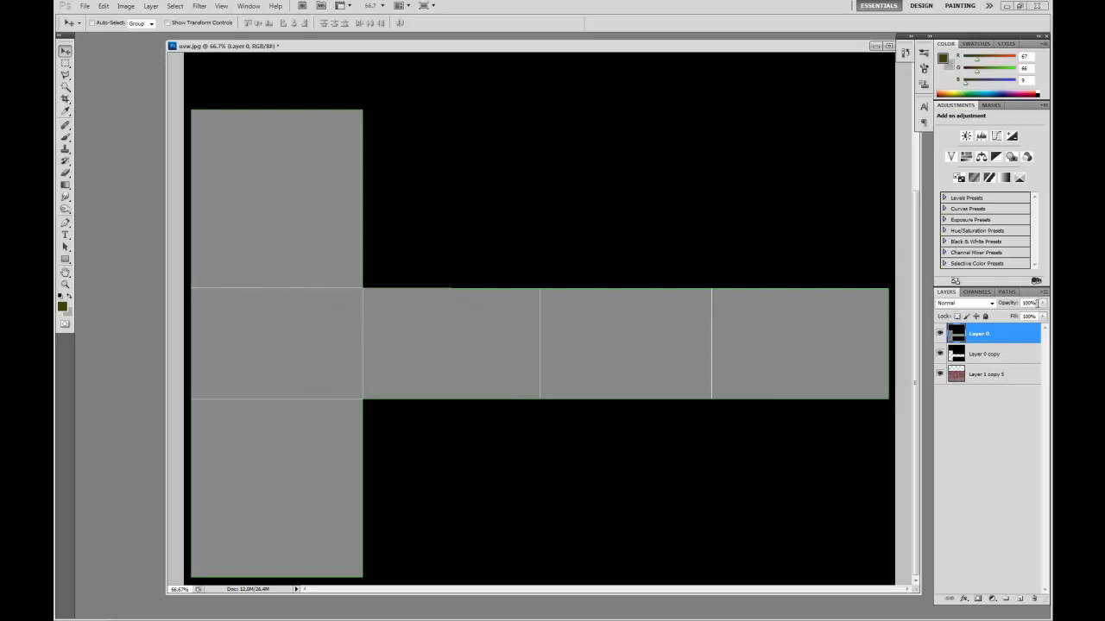
Set Layer 0 opacity to 50% and duplicate Layer 1 copy 5 as Layer 1 copy 6
{"action": "left_click", "coordinate": [1035, 302]}
{"action": "type", "text": "50"}
{"action": "key", "text": "Return"}
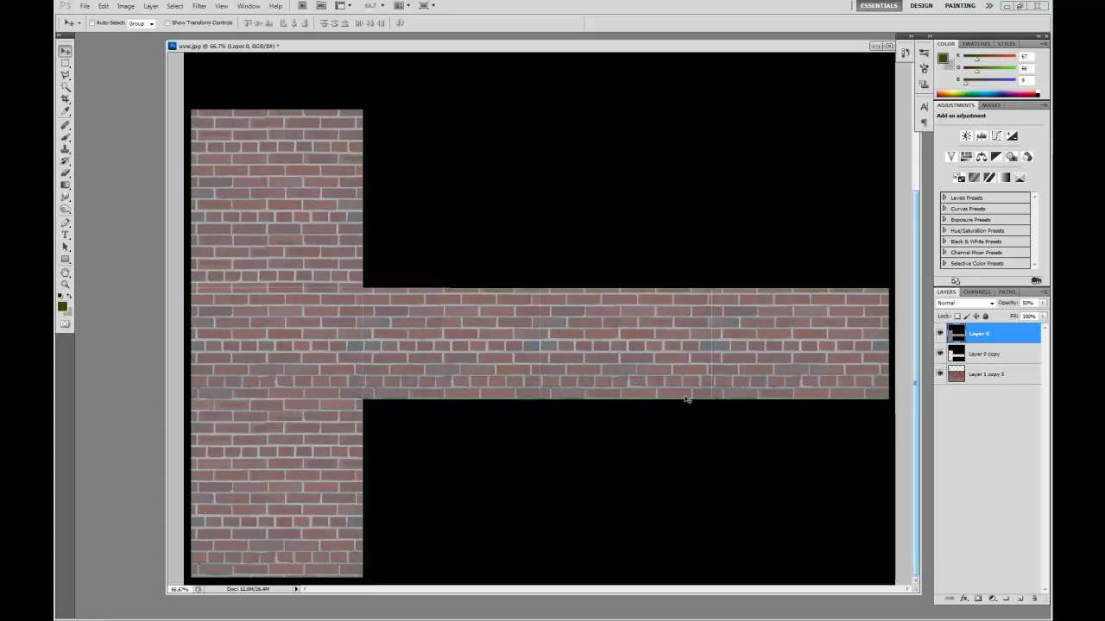
{"action": "left_click", "coordinate": [986, 377]}
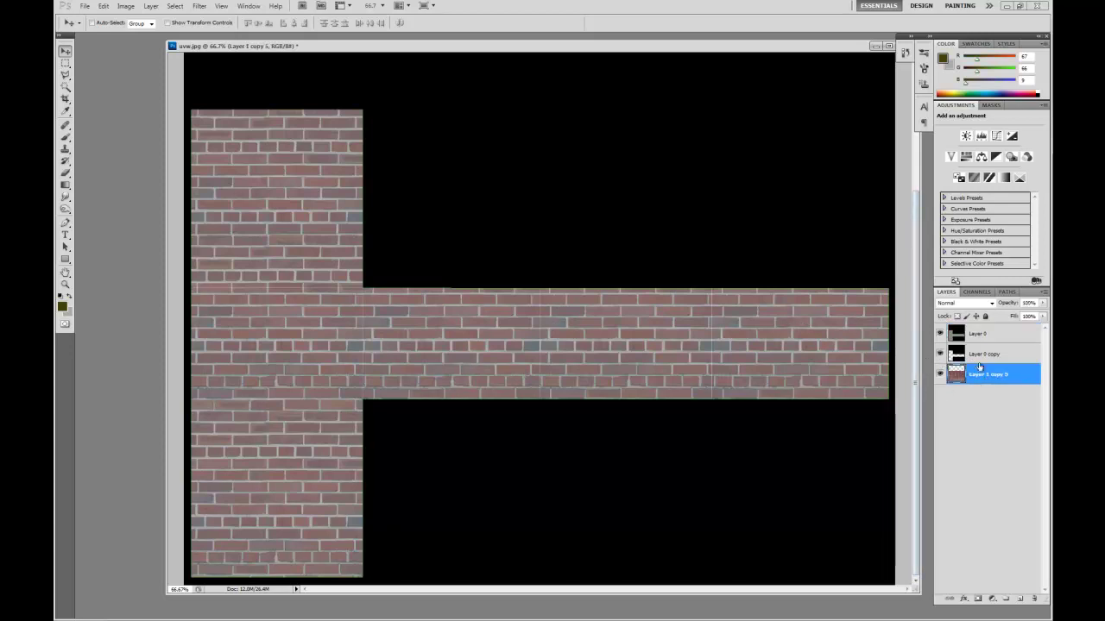
{"action": "left_click_drag", "start_coordinate": [1009, 376], "coordinate": [1021, 596]}
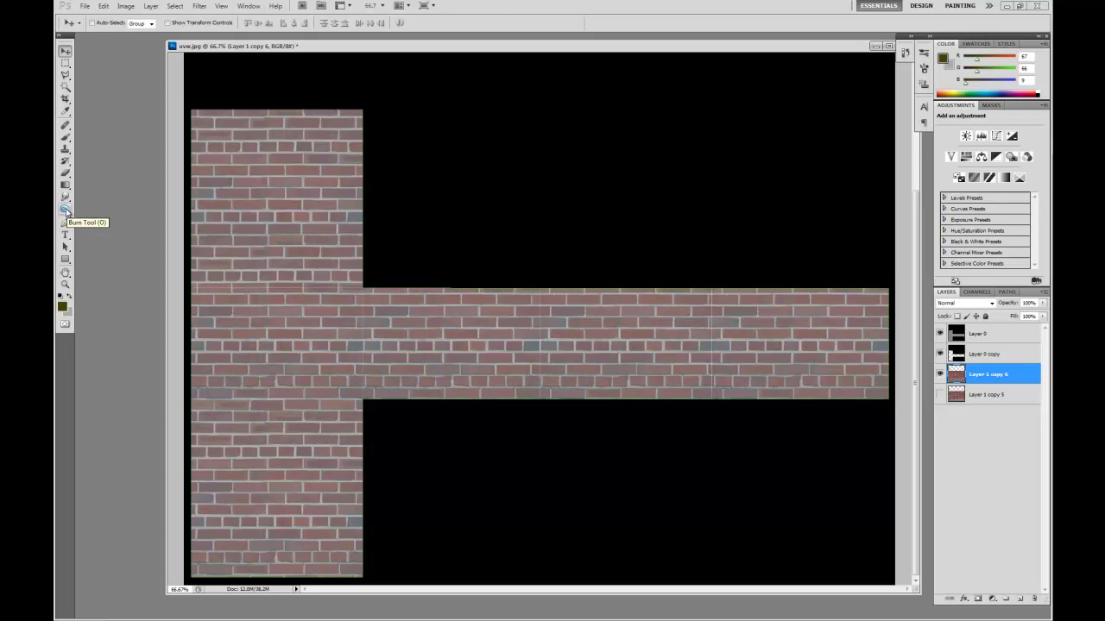
Select the Burn Tool and burn a first test stroke over the bricks
{"action": "left_click", "coordinate": [66, 210]}
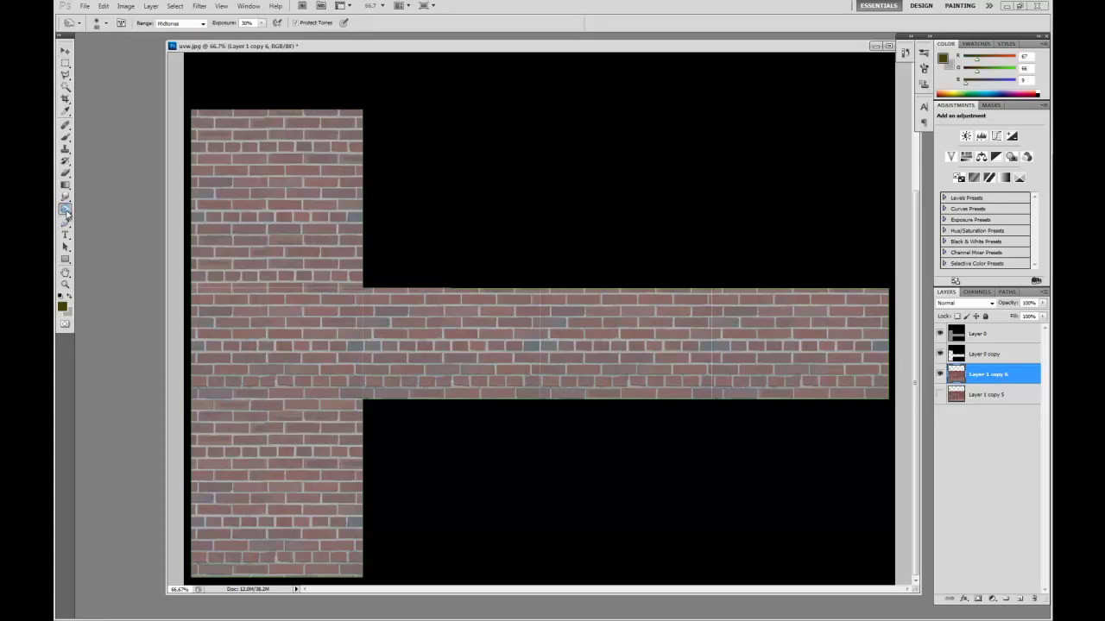
{"action": "left_click", "coordinate": [66, 212]}
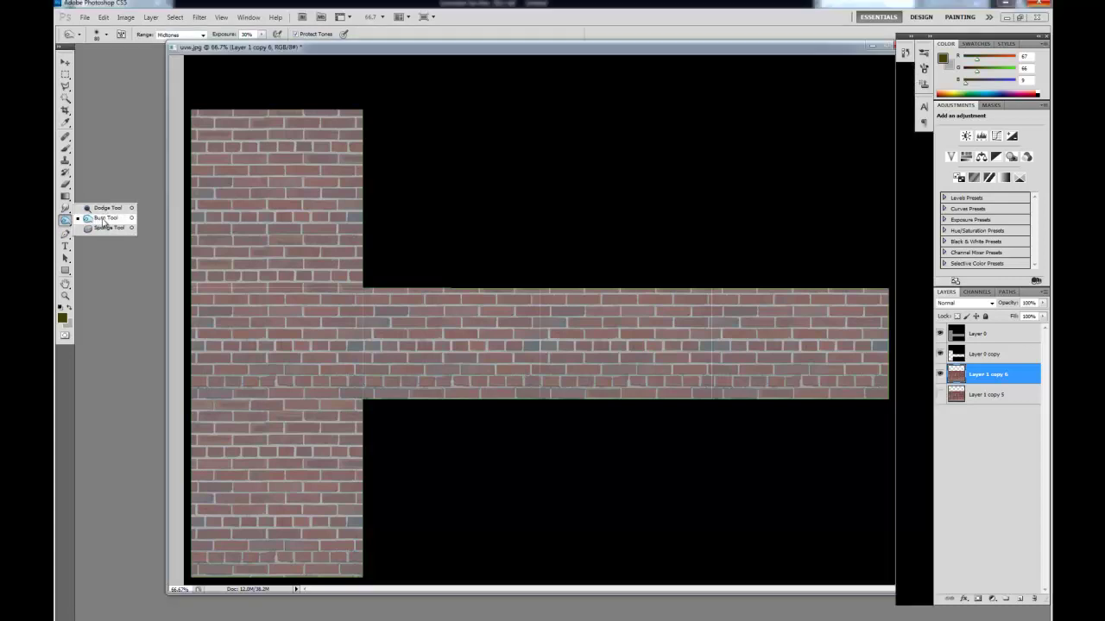
{"action": "left_click", "coordinate": [104, 220]}
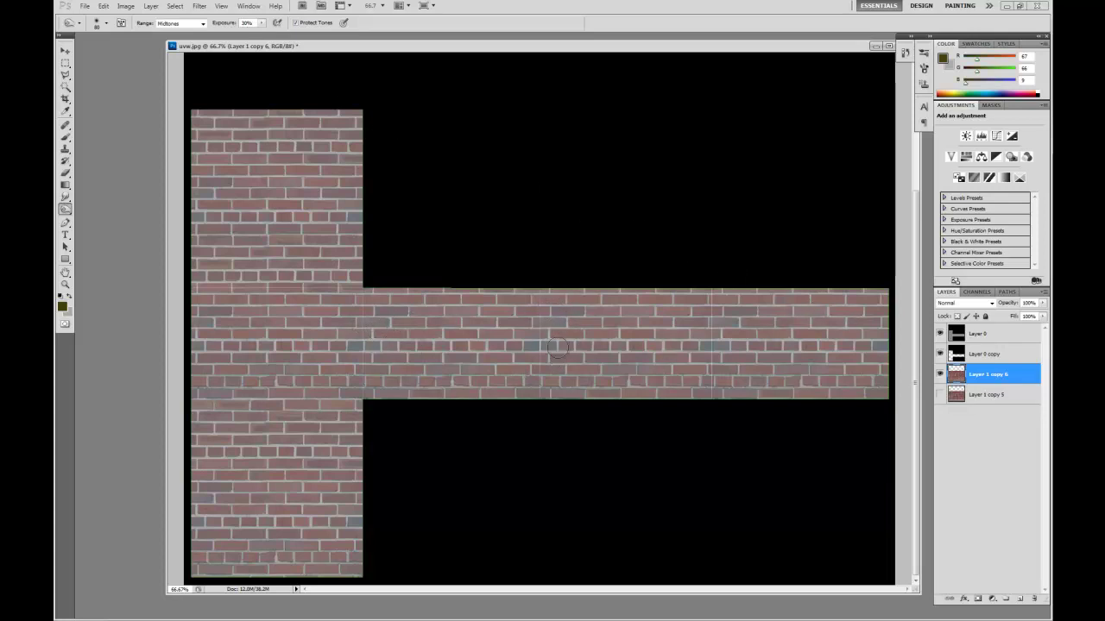
{"action": "left_click_drag", "start_coordinate": [553, 302], "coordinate": [552, 324]}
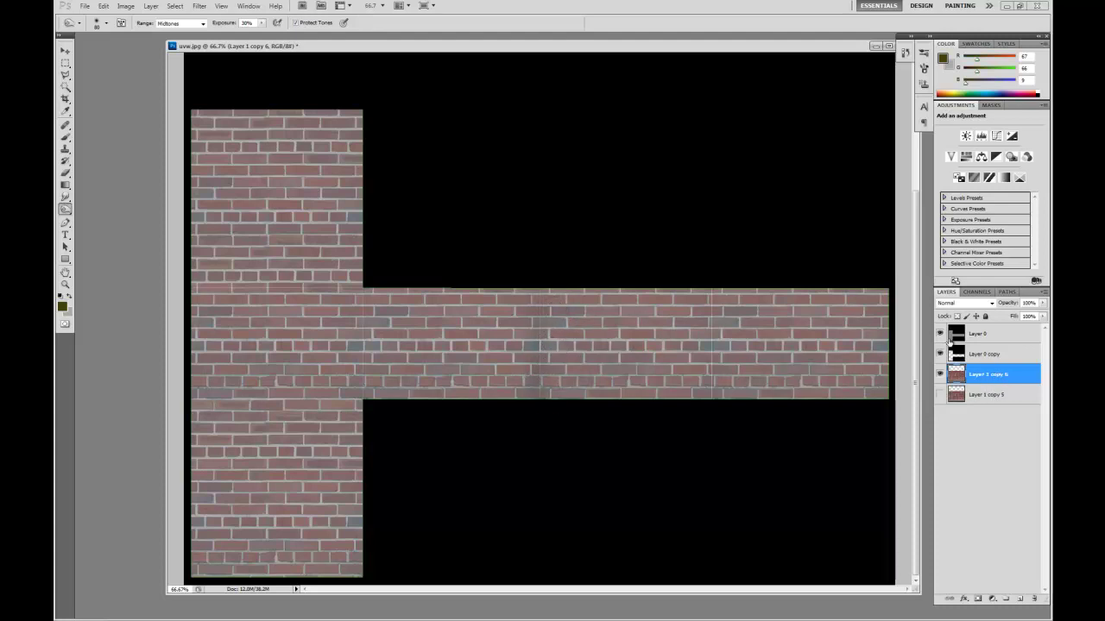
With an enlarged brush, burn down the middle and right-hand seams of the strip
{"action": "left_click", "coordinate": [940, 334]}
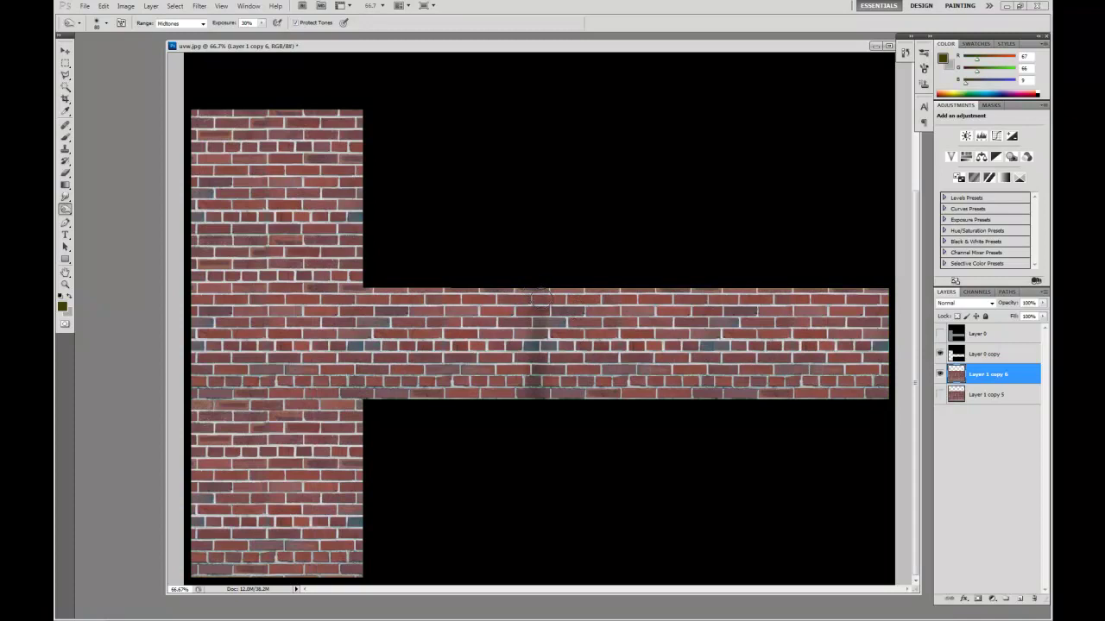
{"action": "key", "text": "bracketright"}
{"action": "key", "text": "bracketright"}
{"action": "key", "text": "bracketright"}
{"action": "left_click_drag", "start_coordinate": [538, 274], "coordinate": [549, 422]}
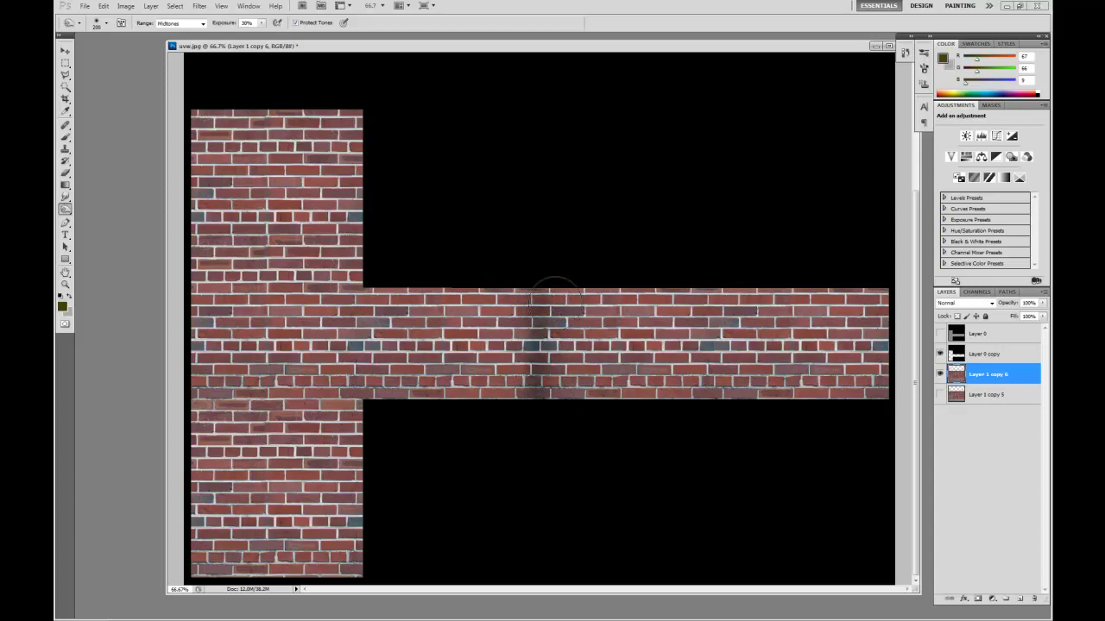
{"action": "left_click_drag", "start_coordinate": [536, 271], "coordinate": [542, 394]}
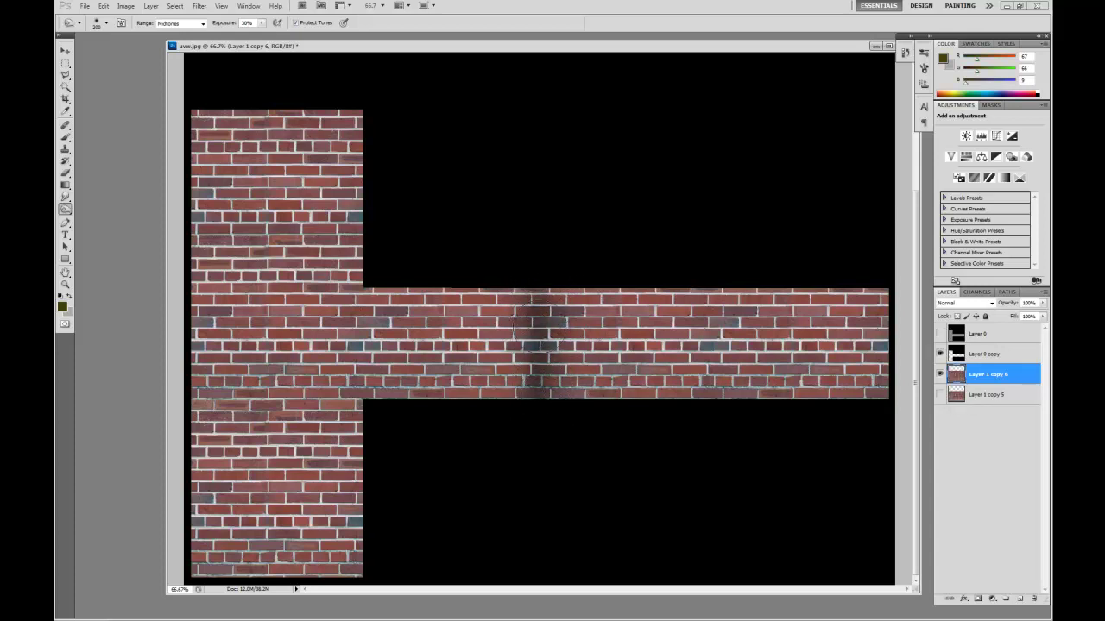
{"action": "left_click_drag", "start_coordinate": [537, 274], "coordinate": [538, 333]}
{"action": "left_click", "coordinate": [939, 333]}
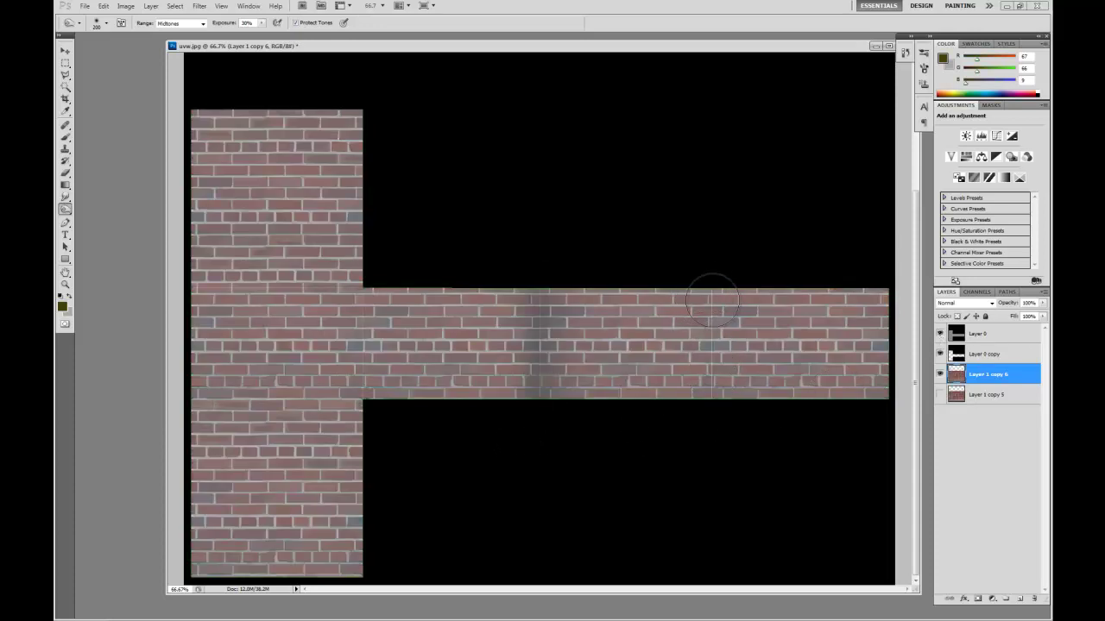
{"action": "left_click_drag", "start_coordinate": [712, 300], "coordinate": [708, 379]}
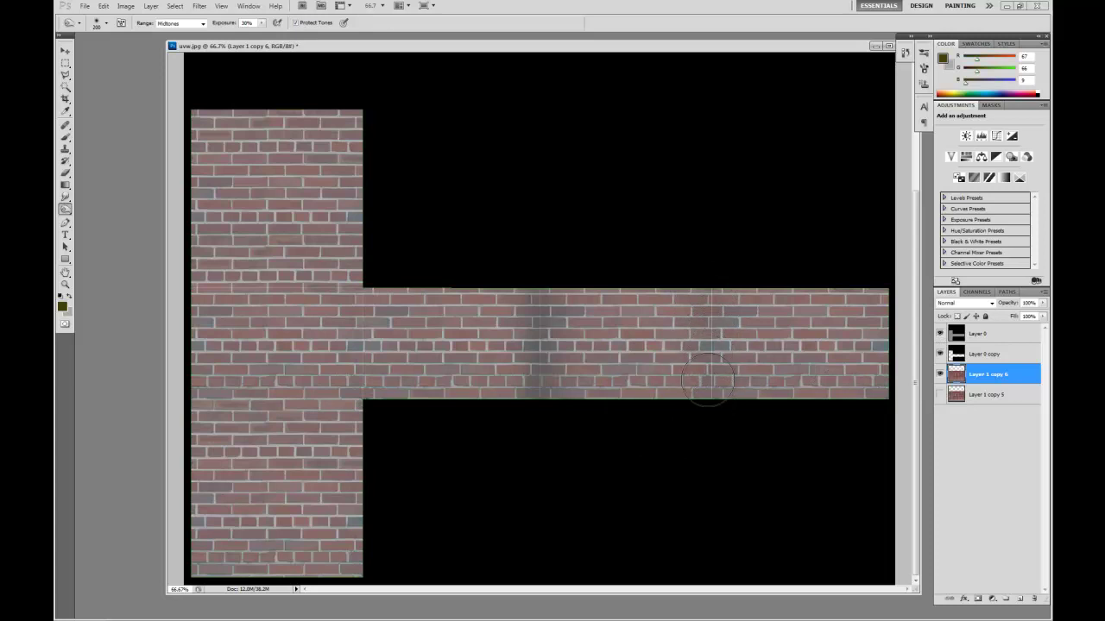
Shrink the brush to 100 and burn the left seam where strip meets column
{"action": "left_click", "coordinate": [940, 333]}
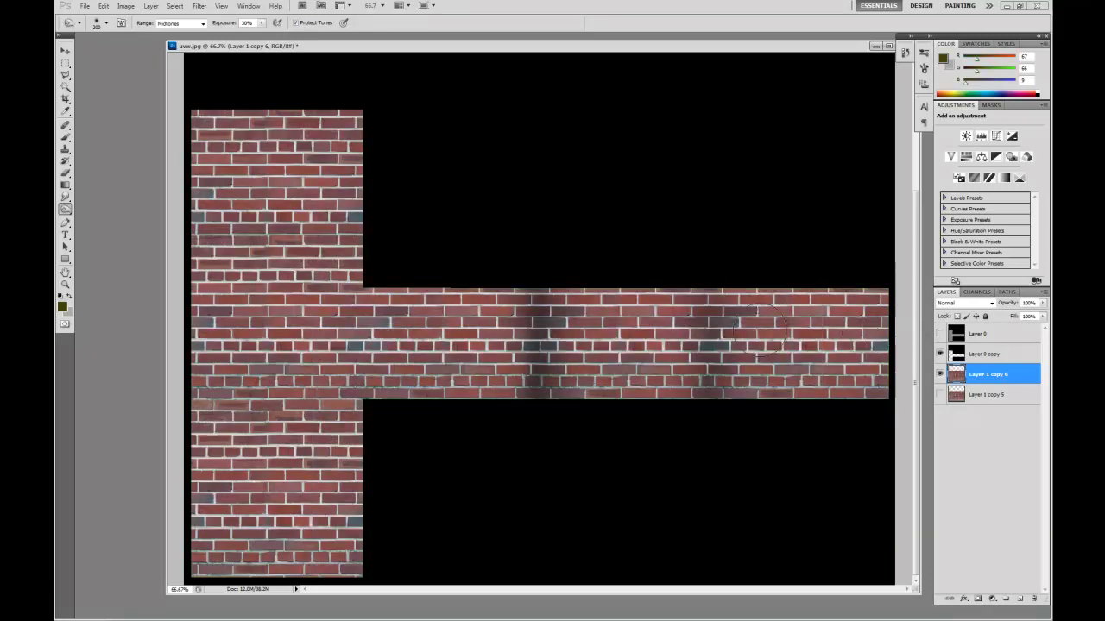
{"action": "key", "text": "bracketleft"}
{"action": "key", "text": "bracketleft"}
{"action": "key", "text": "bracketleft"}
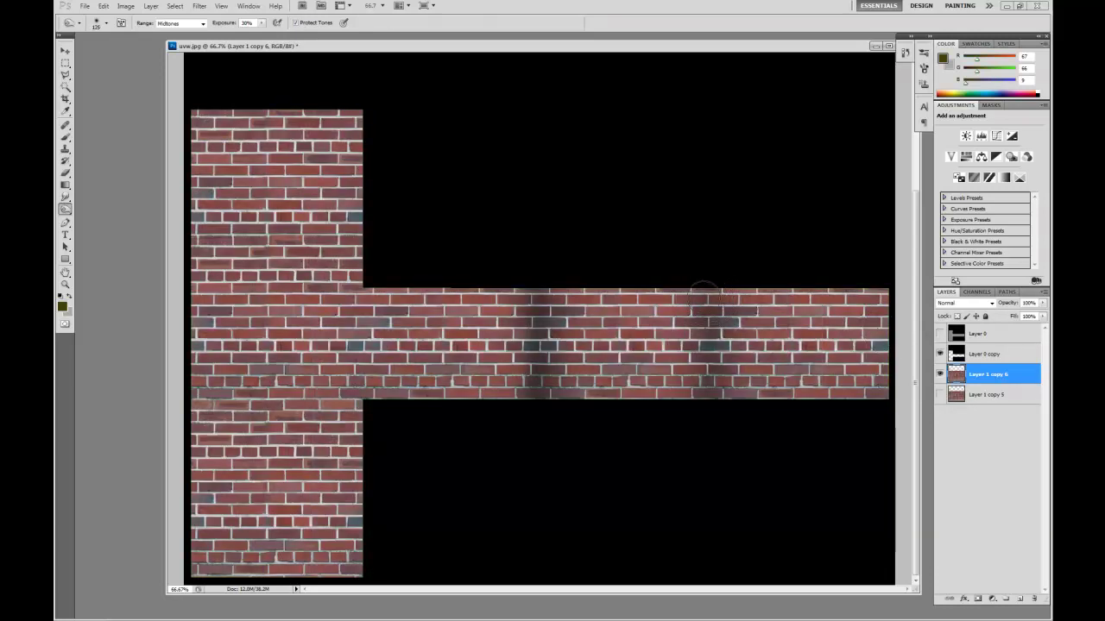
{"action": "key", "text": "bracketleft"}
{"action": "left_click", "coordinate": [941, 334]}
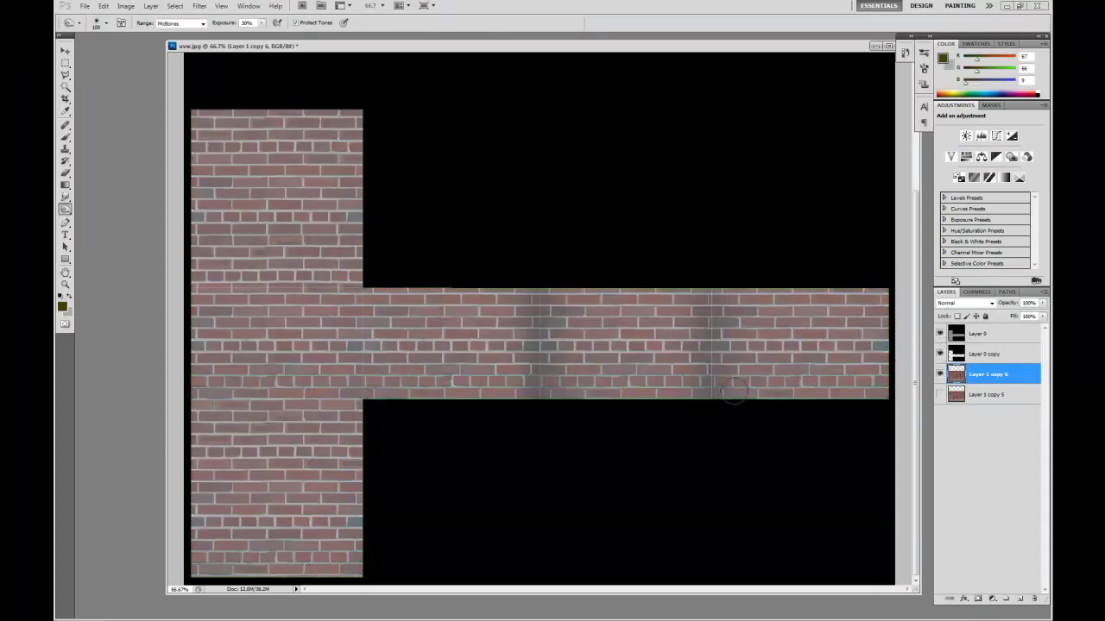
{"action": "left_click", "coordinate": [940, 334]}
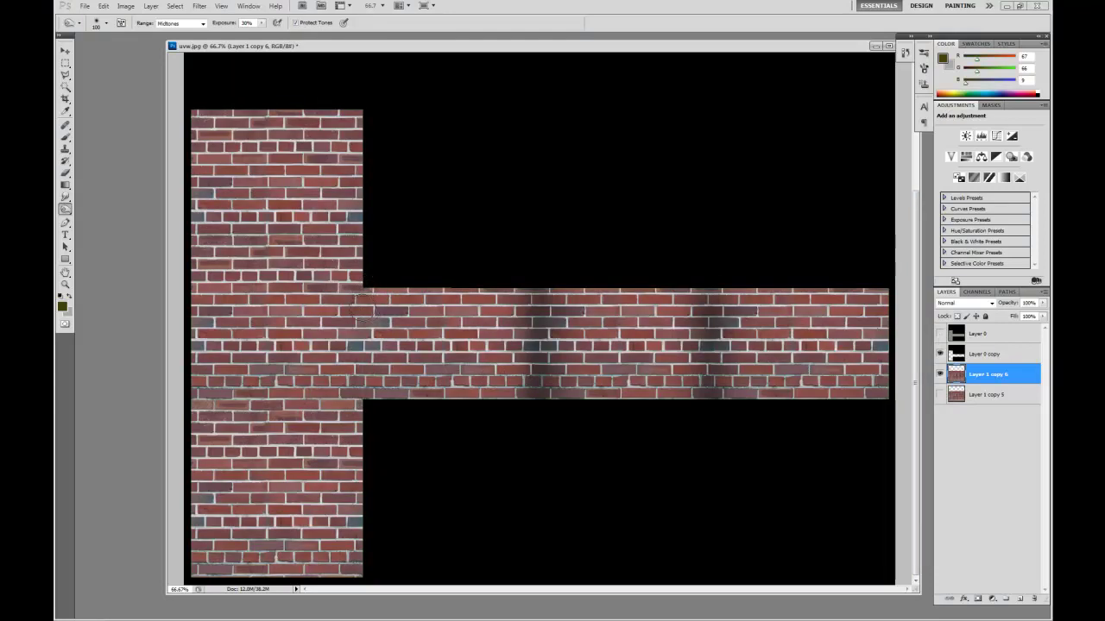
{"action": "left_click_drag", "start_coordinate": [361, 312], "coordinate": [356, 404]}
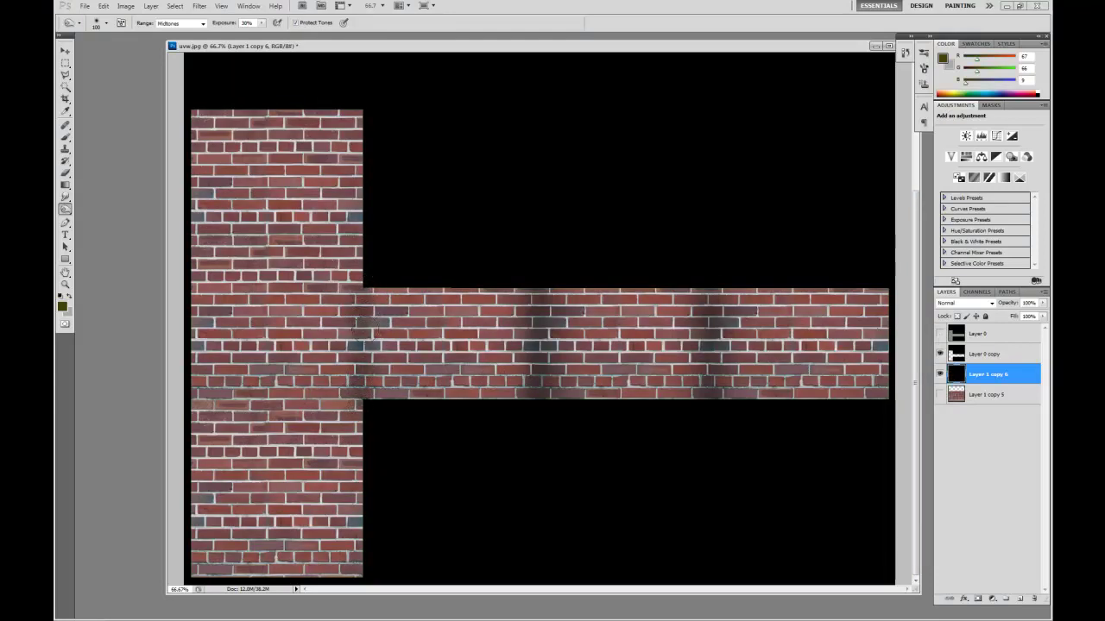
{"action": "left_click_drag", "start_coordinate": [361, 333], "coordinate": [356, 349]}
{"action": "left_click_drag", "start_coordinate": [358, 295], "coordinate": [371, 409]}
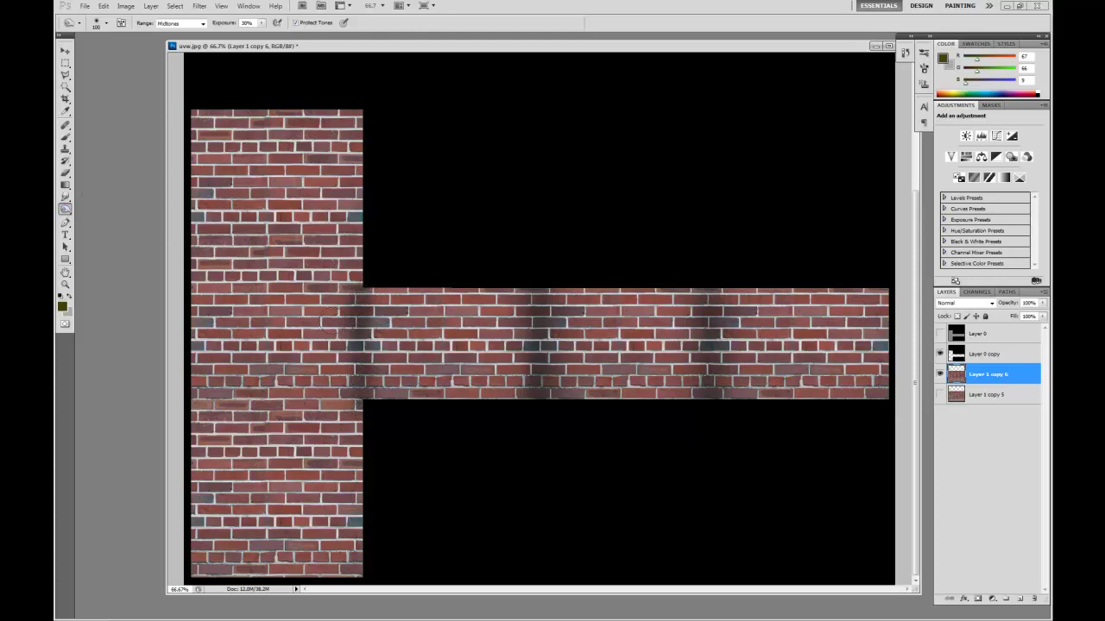
Check the burn brush presets and compare seam positions against the grey layout
{"action": "right_click", "coordinate": [361, 318]}
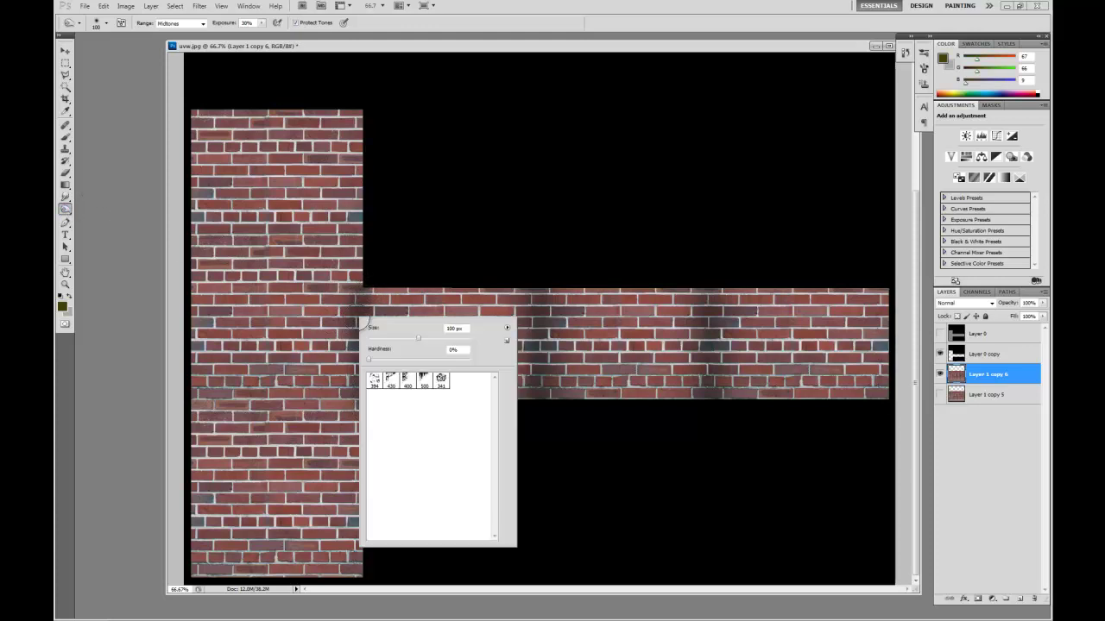
{"action": "left_click", "coordinate": [508, 329]}
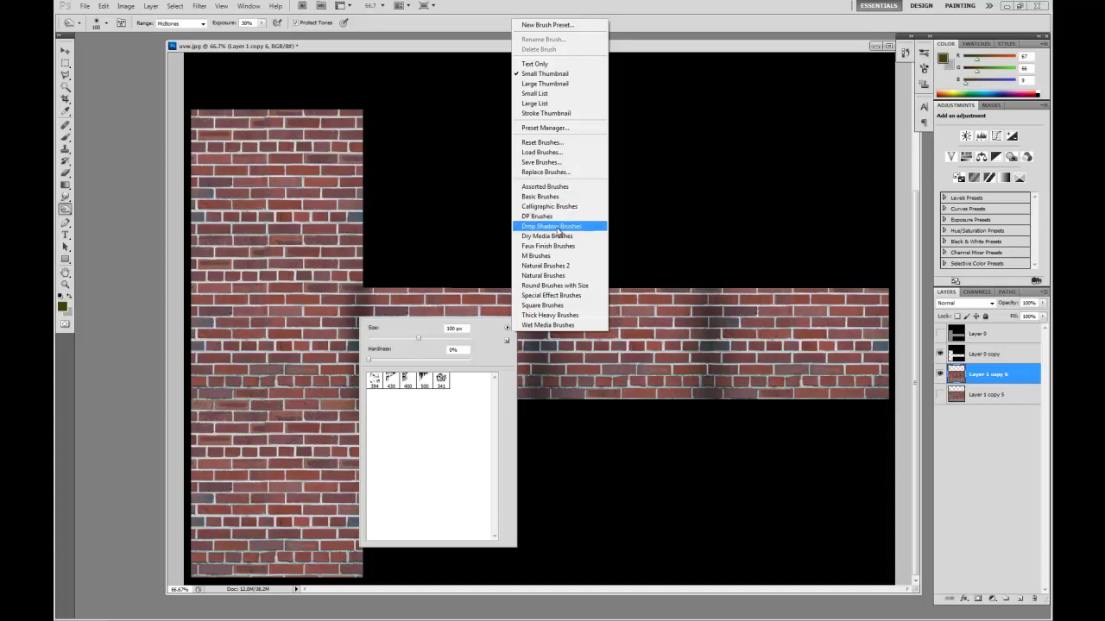
{"action": "left_click", "coordinate": [547, 255]}
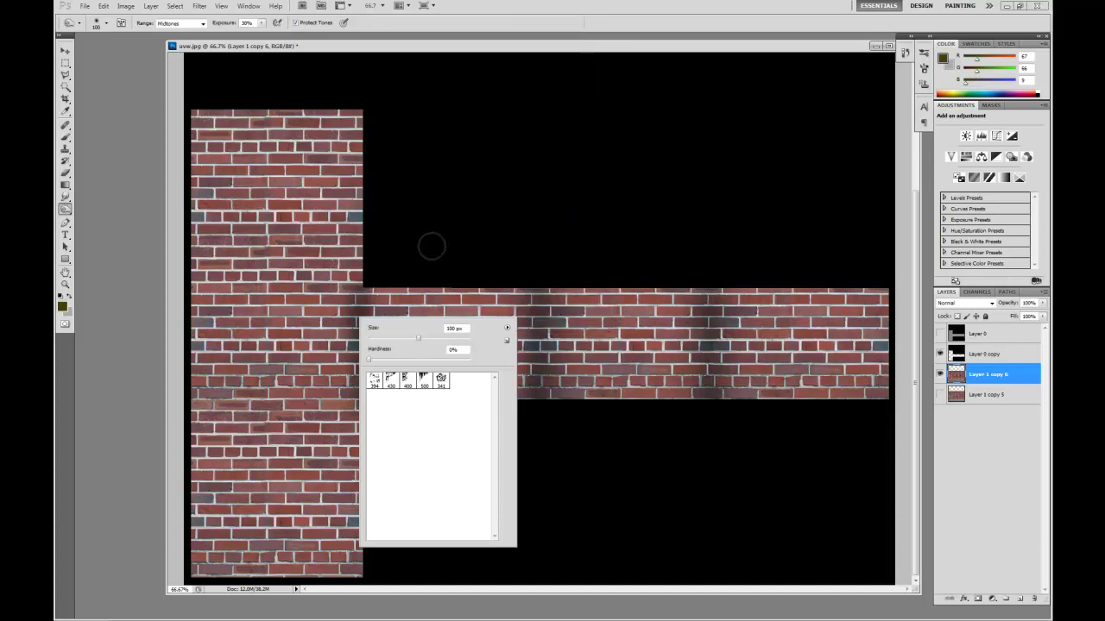
{"action": "left_click", "coordinate": [414, 281]}
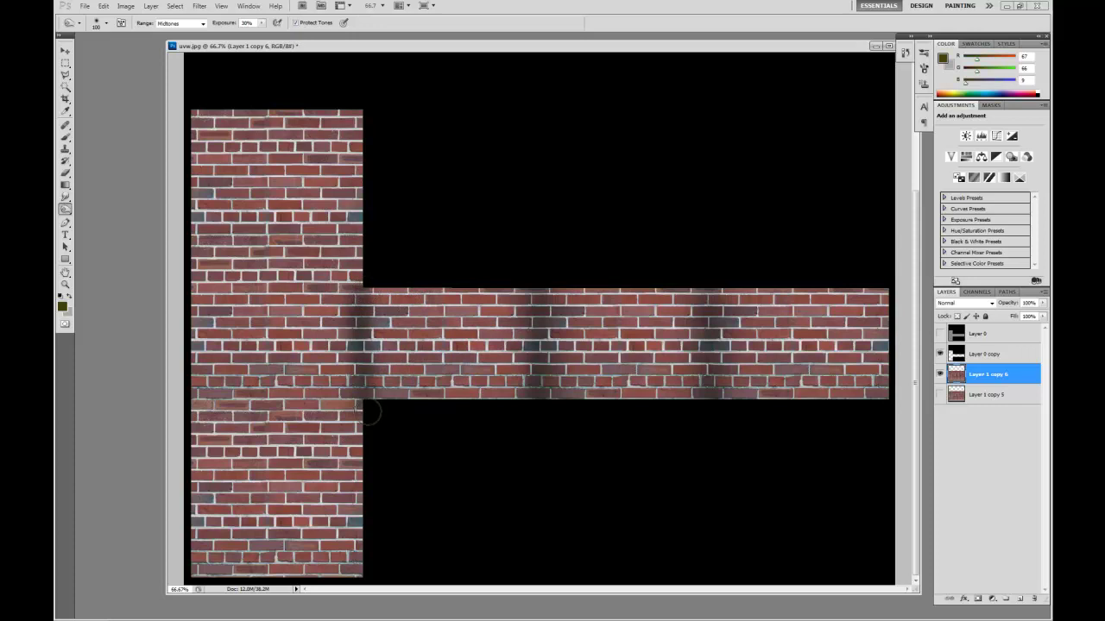
{"action": "left_click", "coordinate": [940, 334]}
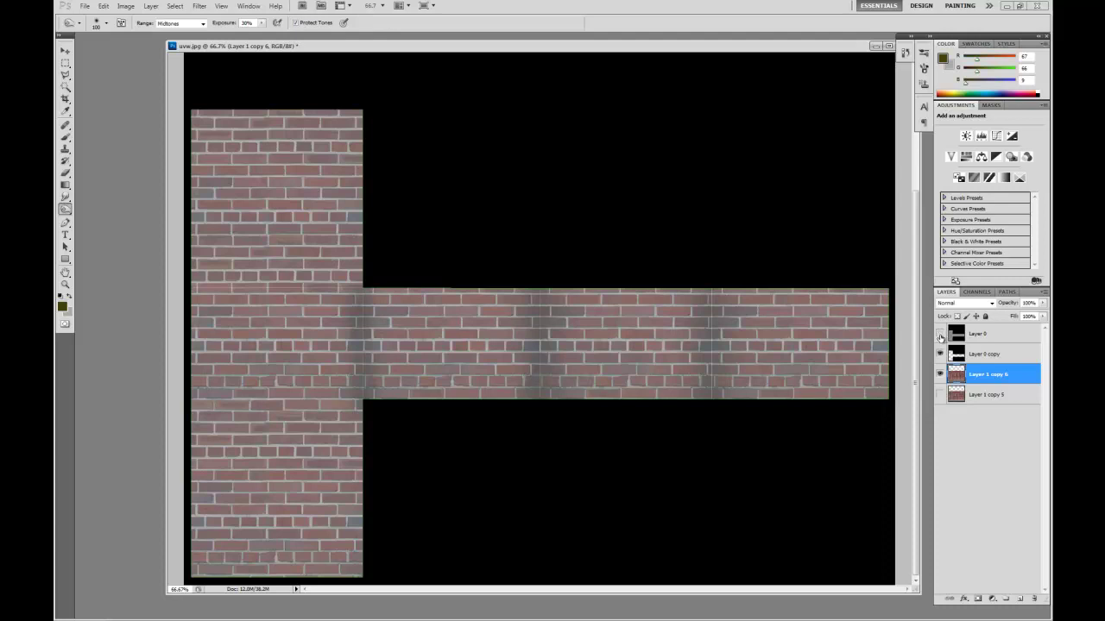
{"action": "left_click", "coordinate": [940, 335]}
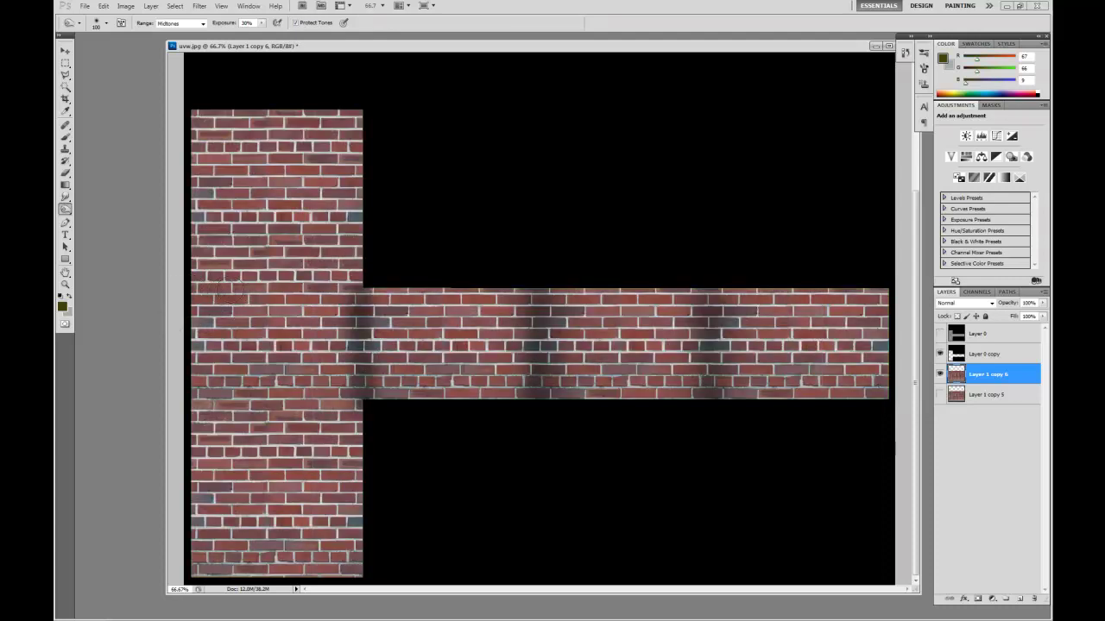
Set burn exposure to 60% and darken three horizontal bands where column meets strip
{"action": "left_click", "coordinate": [249, 23]}
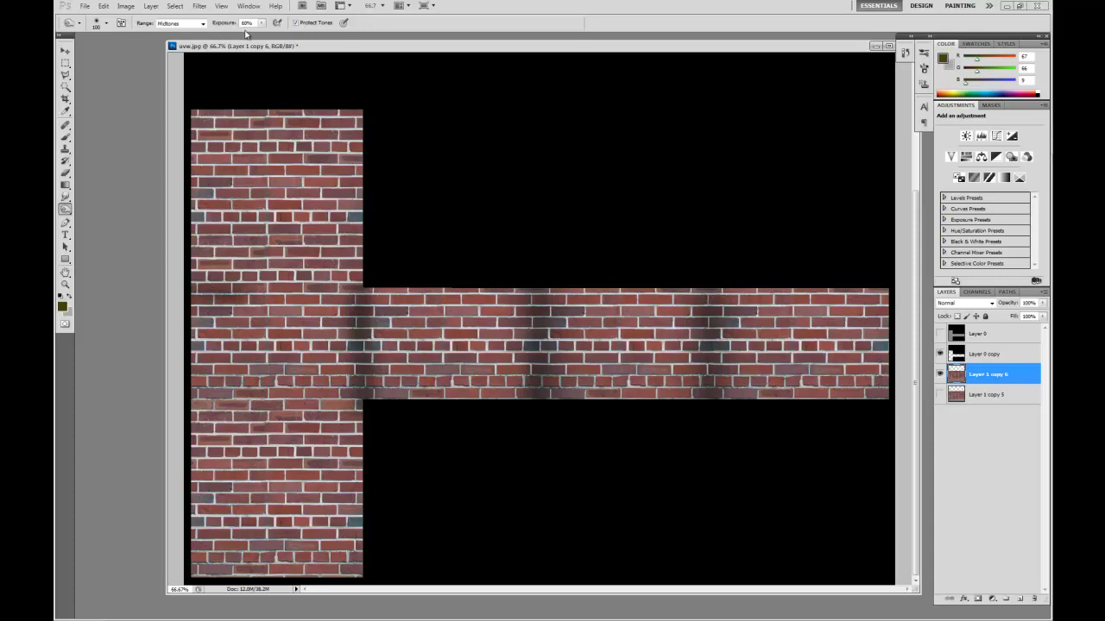
{"action": "type", "text": "60"}
{"action": "key", "text": "Return"}
{"action": "mouse_move", "coordinate": [186, 287]}
{"action": "left_mouse_down"}
{"action": "mouse_move", "coordinate": [367, 285]}
{"action": "mouse_move", "coordinate": [283, 295]}
{"action": "left_mouse_up"}
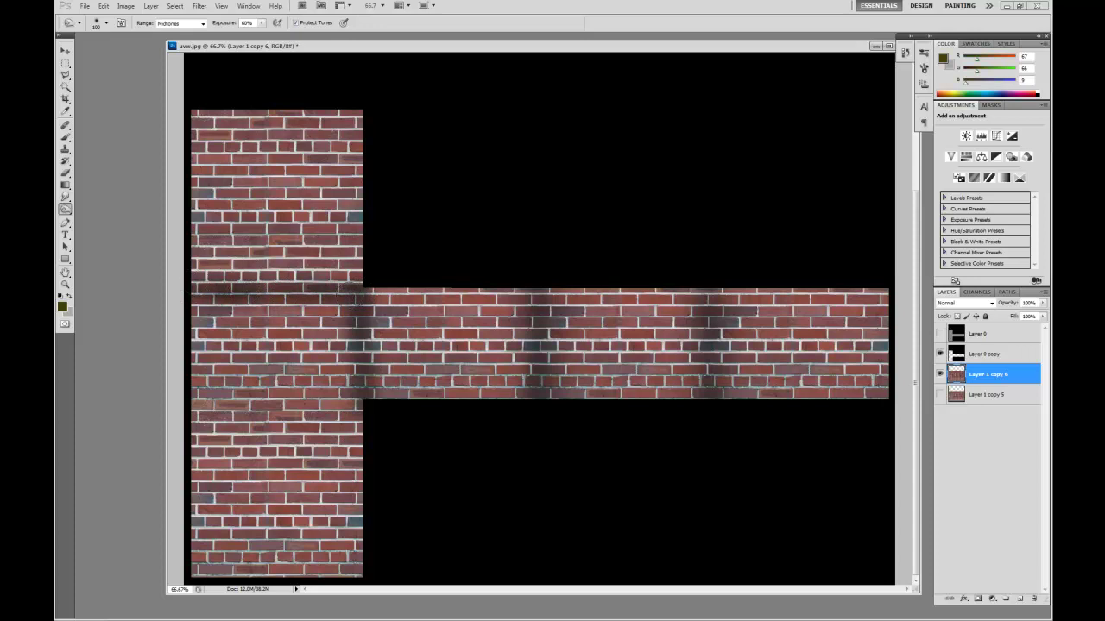
{"action": "left_click_drag", "start_coordinate": [366, 282], "coordinate": [177, 290]}
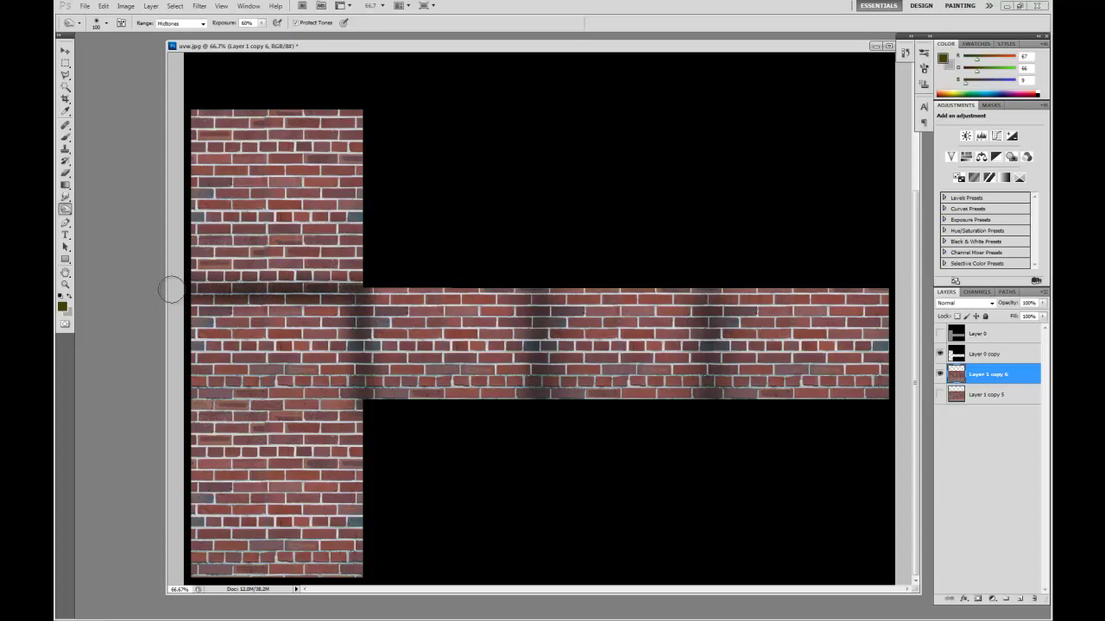
{"action": "left_click_drag", "start_coordinate": [369, 407], "coordinate": [188, 397]}
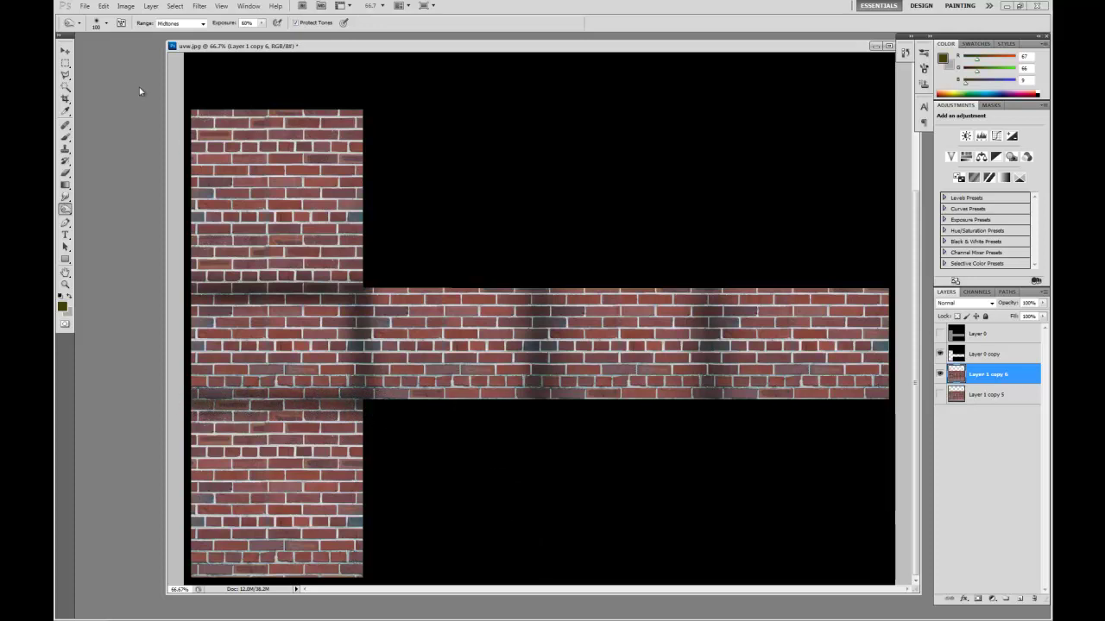
{"action": "left_click", "coordinate": [66, 53]}
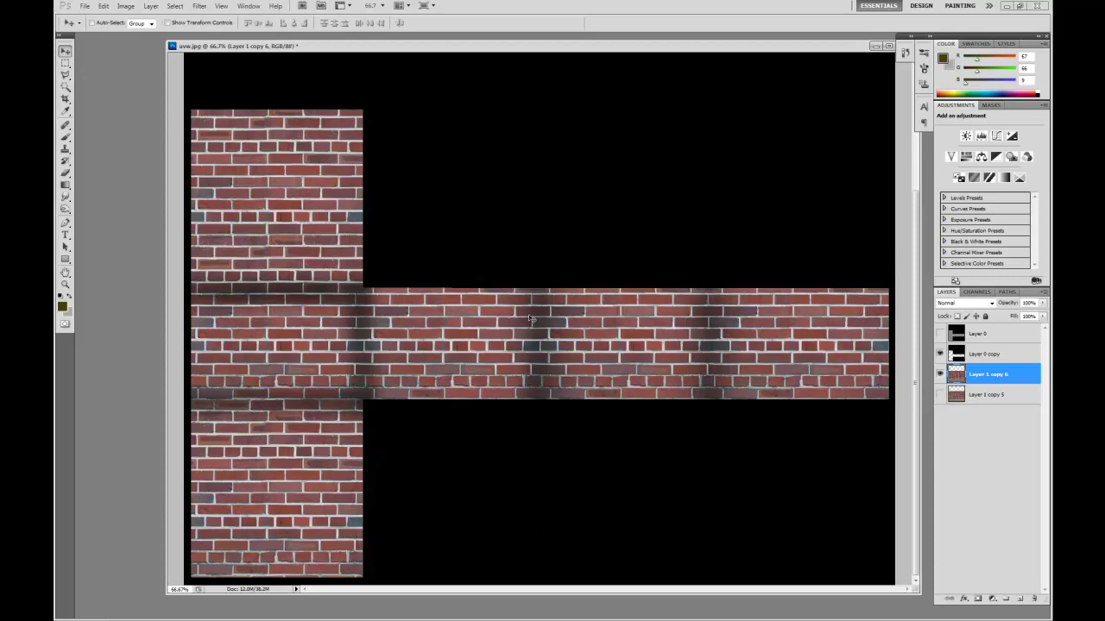
Re-save the burned texture in JPEG format, replacing the uvw file with default JPEG options
{"action": "key", "text": "ctrl+shift+s"}
{"action": "left_click", "coordinate": [570, 321]}
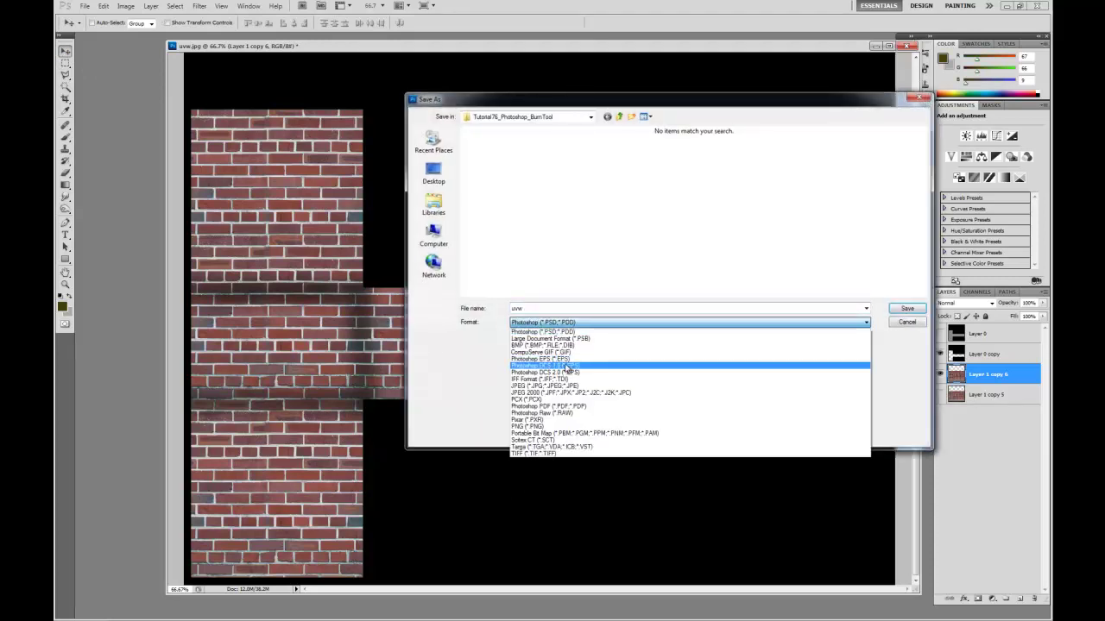
{"action": "left_click", "coordinate": [565, 385]}
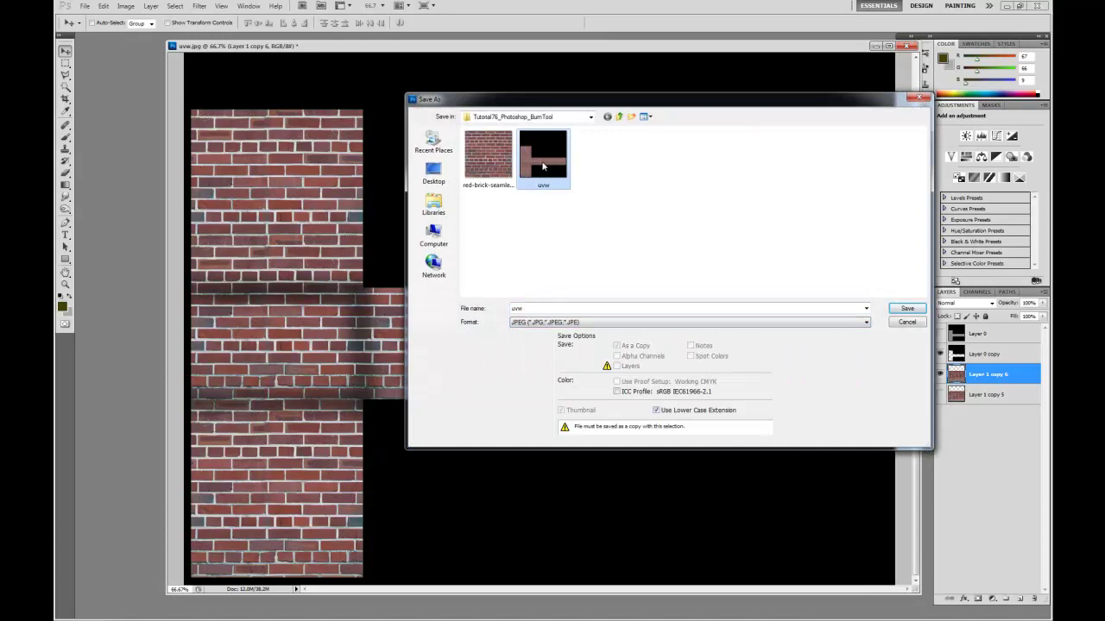
{"action": "left_click", "coordinate": [907, 308]}
{"action": "left_click", "coordinate": [533, 232]}
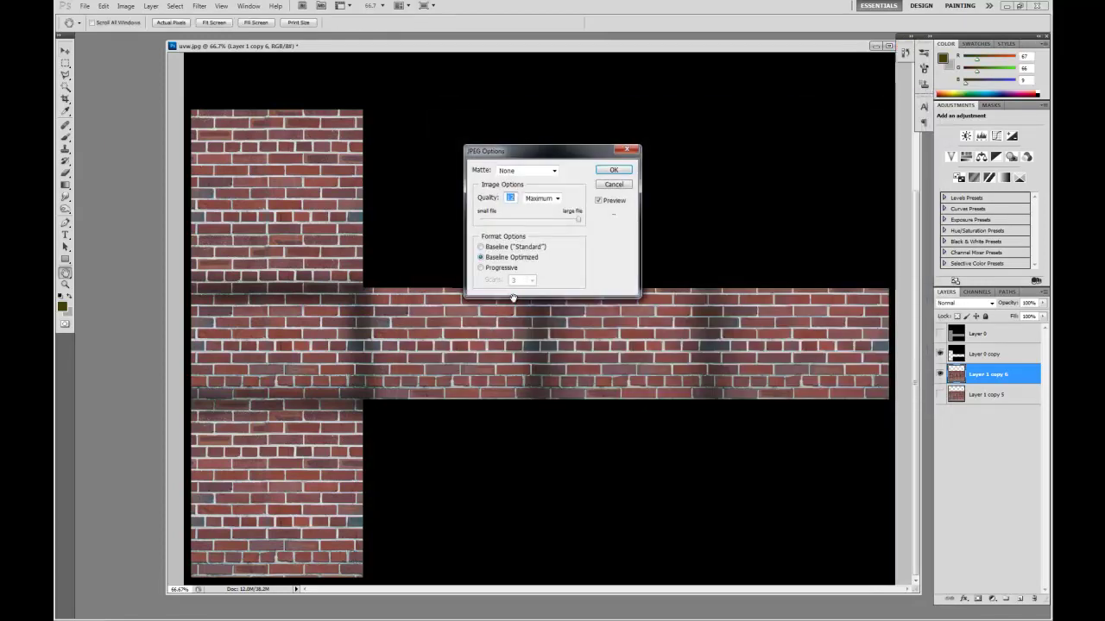
{"action": "left_click", "coordinate": [619, 171]}
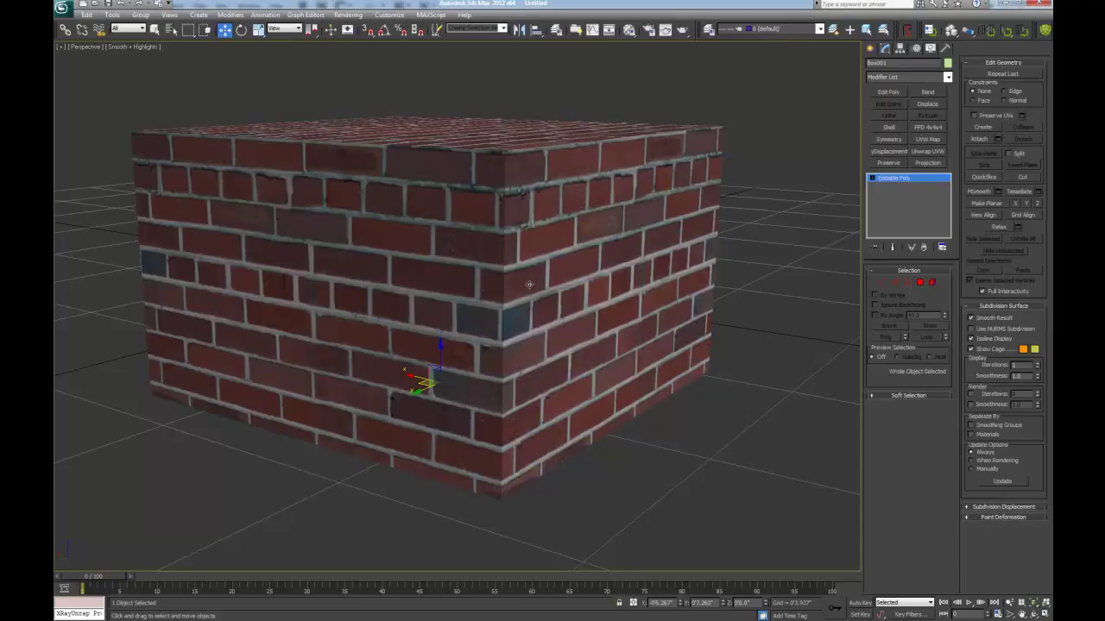
Orbit around the box to inspect the darkened seams on its top, left, front and right faces
{"action": "mouse_move", "coordinate": [515, 293]}
{"action": "left_mouse_down"}
{"action": "mouse_move", "coordinate": [513, 344]}
{"action": "mouse_move", "coordinate": [360, 323]}
{"action": "mouse_move", "coordinate": [575, 355]}
{"action": "mouse_move", "coordinate": [501, 317]}
{"action": "mouse_move", "coordinate": [522, 337]}
{"action": "left_mouse_up"}
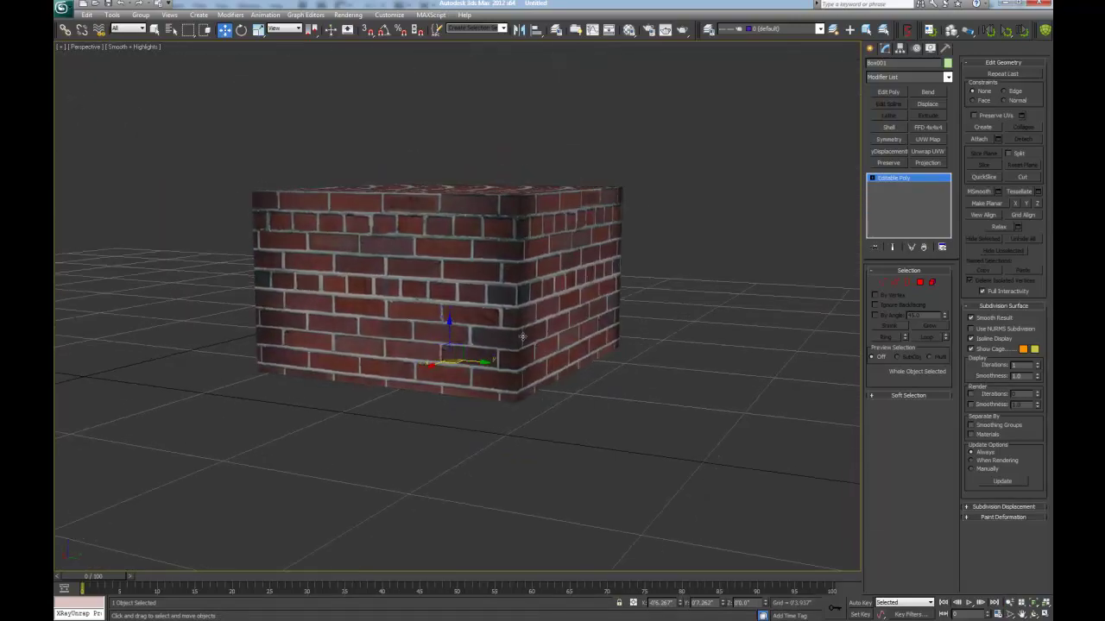
{"action": "left_click_drag", "start_coordinate": [544, 252], "coordinate": [420, 260]}
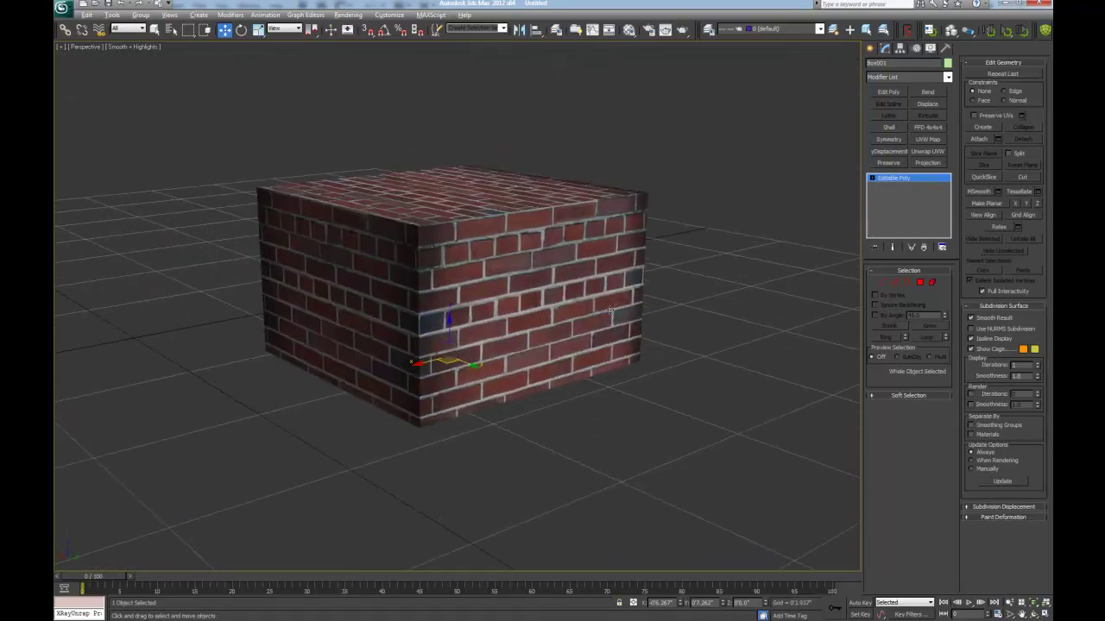
{"action": "left_click_drag", "start_coordinate": [610, 311], "coordinate": [438, 269]}
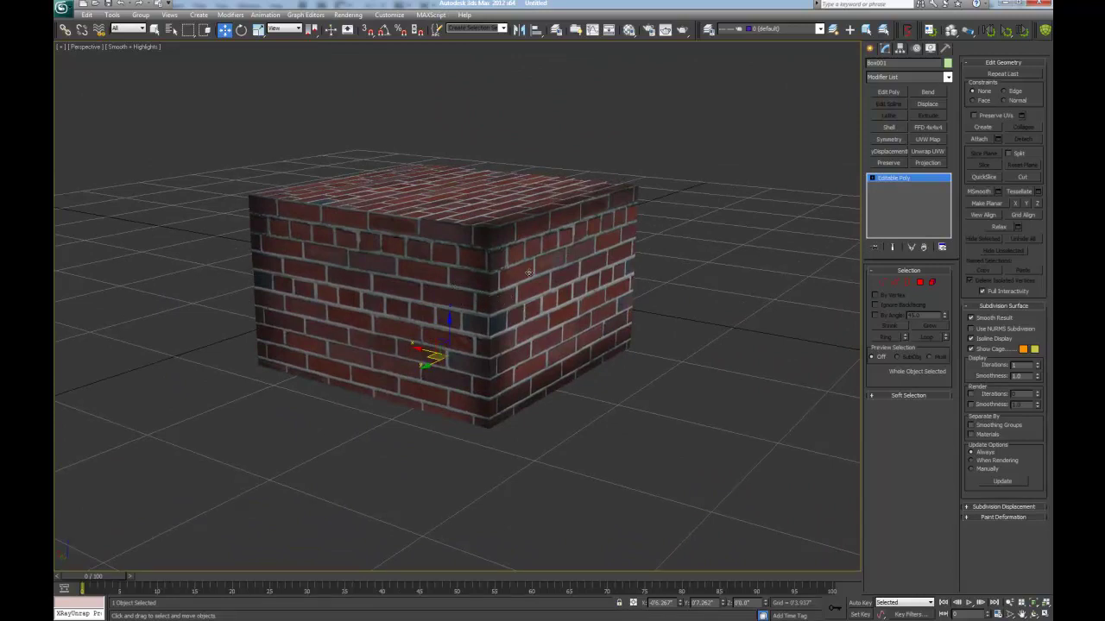
{"action": "mouse_move", "coordinate": [522, 295]}
{"action": "left_mouse_down"}
{"action": "mouse_move", "coordinate": [594, 301]}
{"action": "mouse_move", "coordinate": [474, 271]}
{"action": "left_mouse_up"}
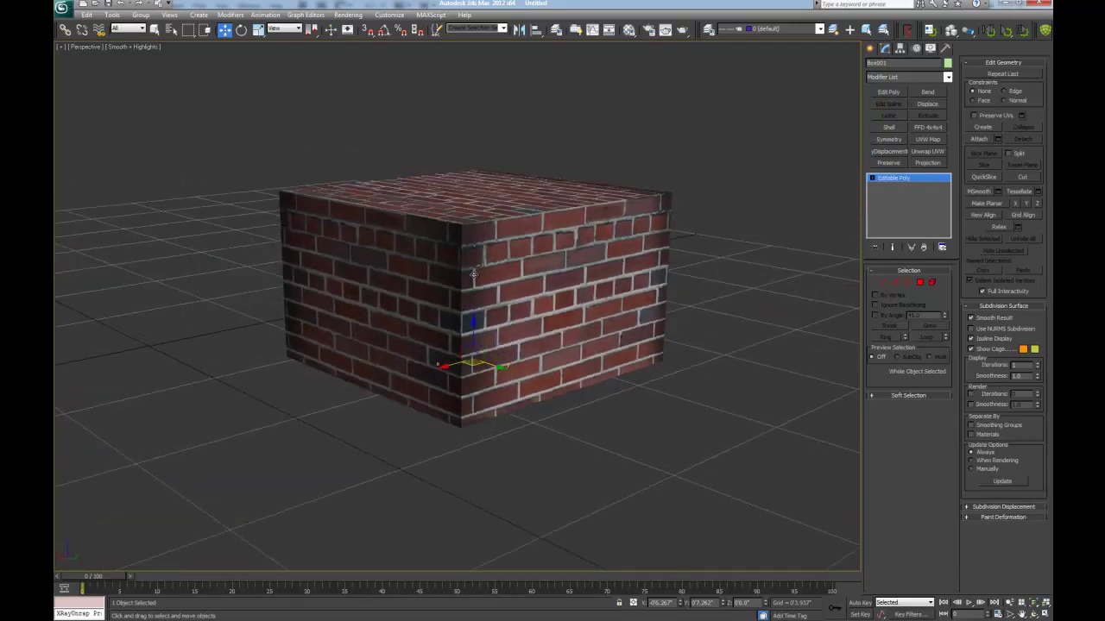
{"action": "left_click_drag", "start_coordinate": [486, 365], "coordinate": [439, 295]}
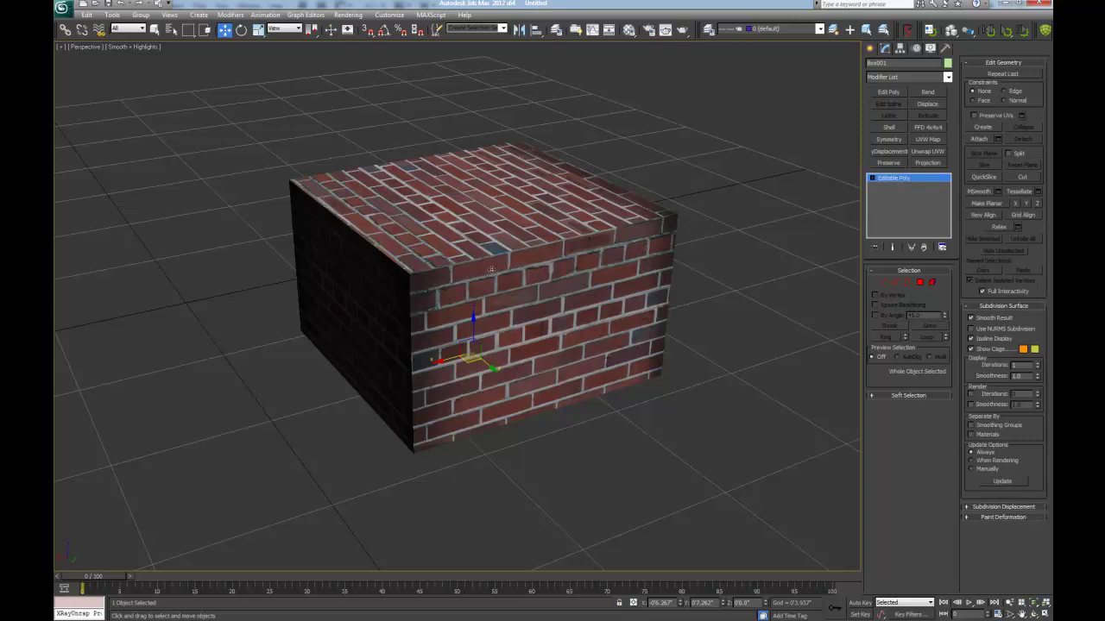
{"action": "left_click_drag", "start_coordinate": [491, 270], "coordinate": [514, 323]}
{"action": "left_click_drag", "start_coordinate": [537, 271], "coordinate": [417, 301]}
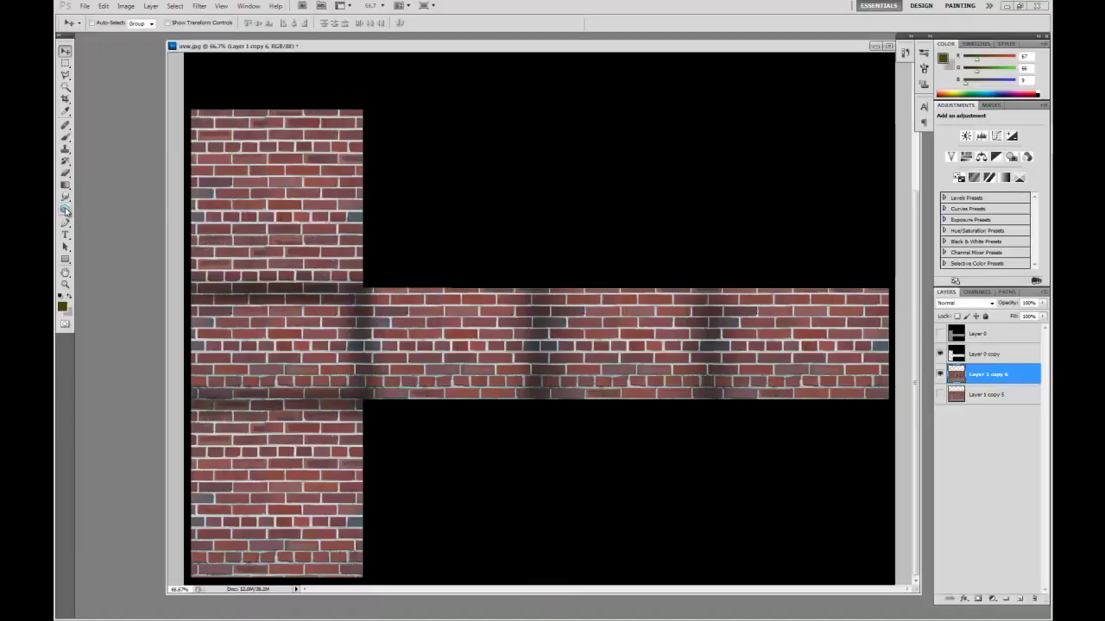
Burn along the horizontal strip's top edge and the vertical strip's top, right and left edges
{"action": "left_click", "coordinate": [65, 210]}
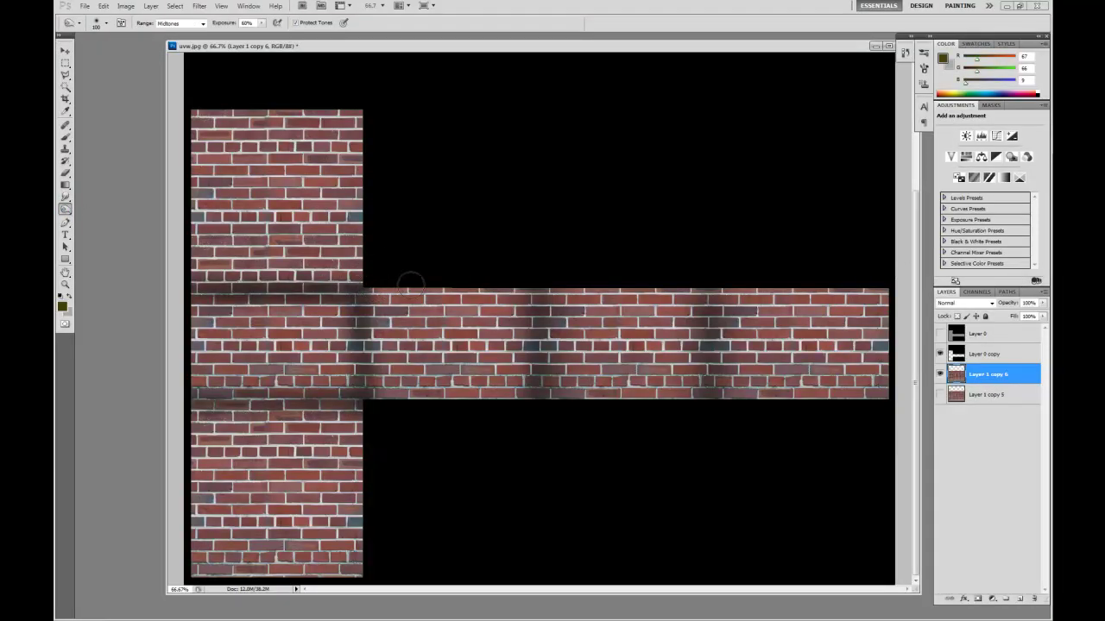
{"action": "left_click_drag", "start_coordinate": [366, 284], "coordinate": [870, 278]}
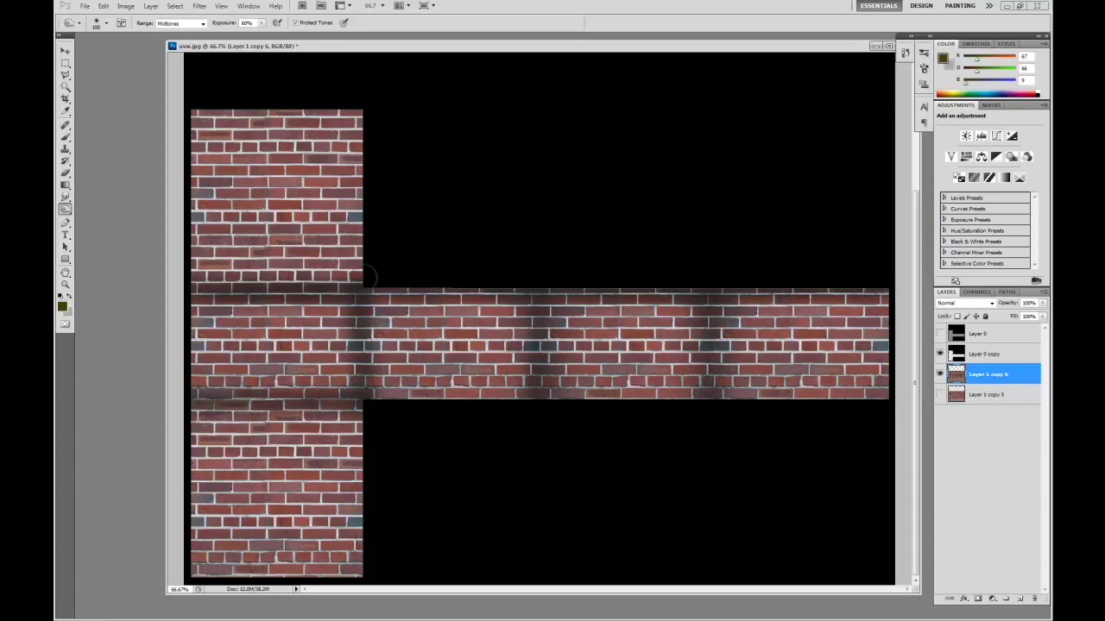
{"action": "left_click_drag", "start_coordinate": [355, 110], "coordinate": [363, 278]}
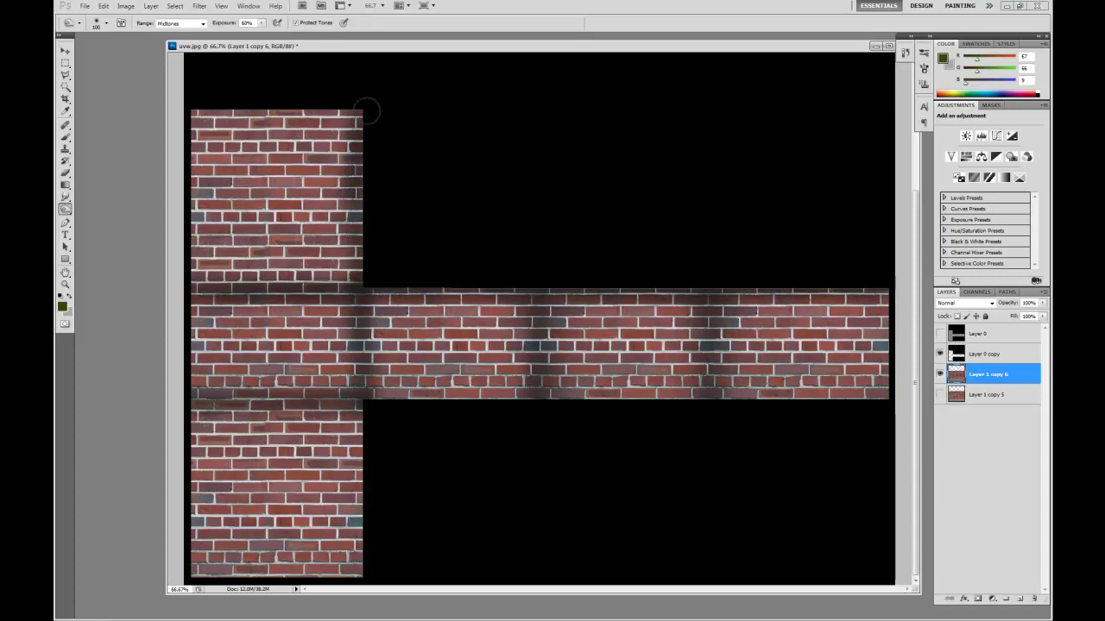
{"action": "left_click_drag", "start_coordinate": [400, 104], "coordinate": [214, 110]}
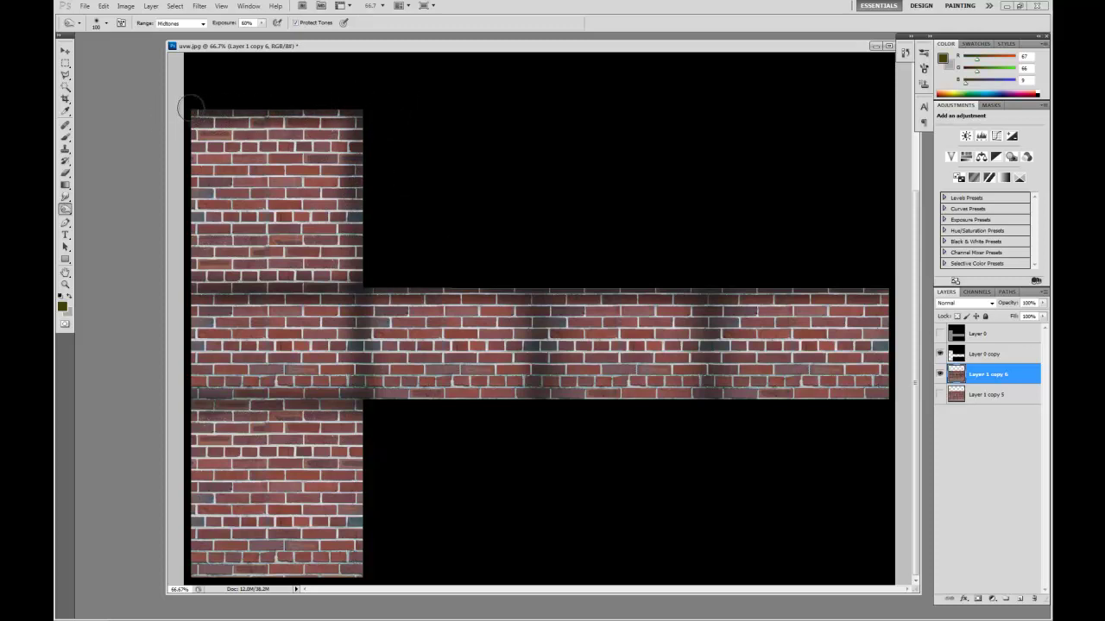
{"action": "left_click_drag", "start_coordinate": [190, 108], "coordinate": [186, 522]}
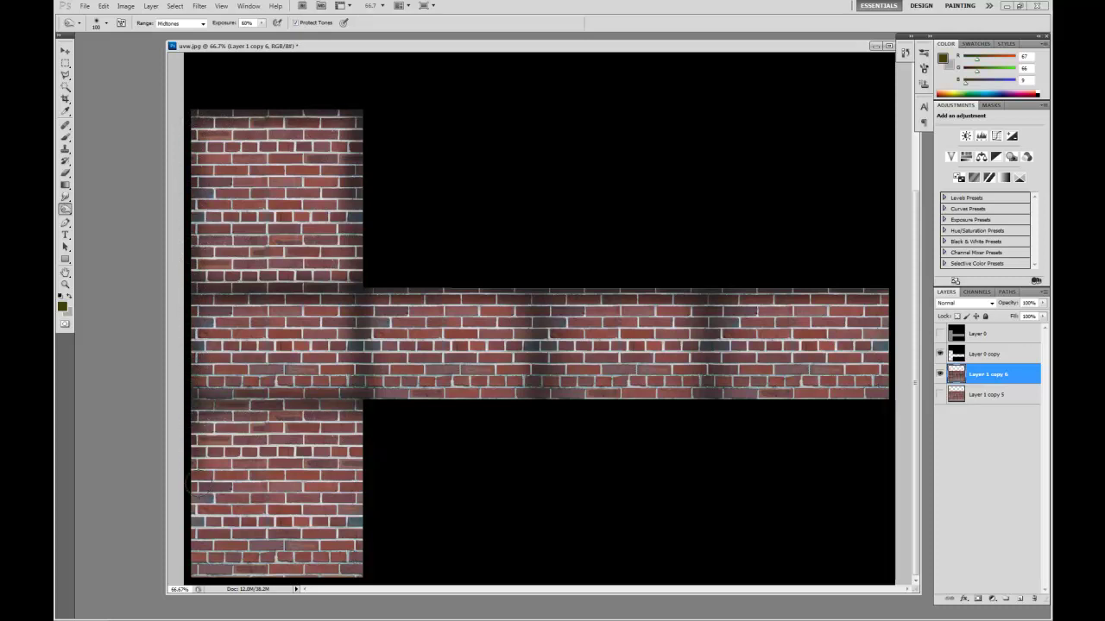
{"action": "left_click_drag", "start_coordinate": [182, 478], "coordinate": [192, 580]}
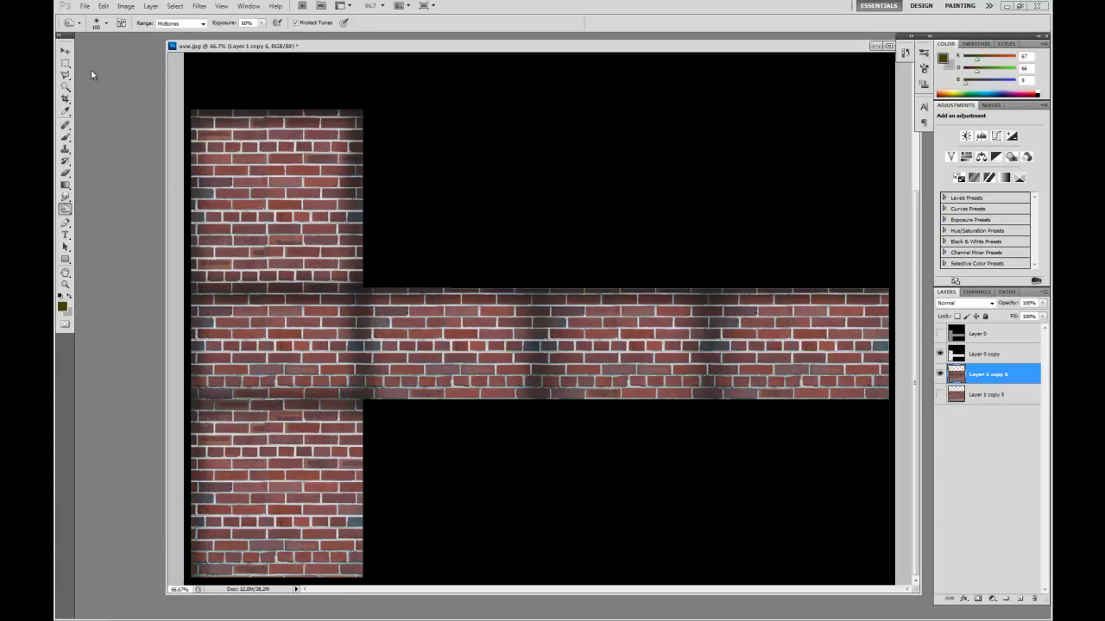
{"action": "left_click", "coordinate": [66, 52]}
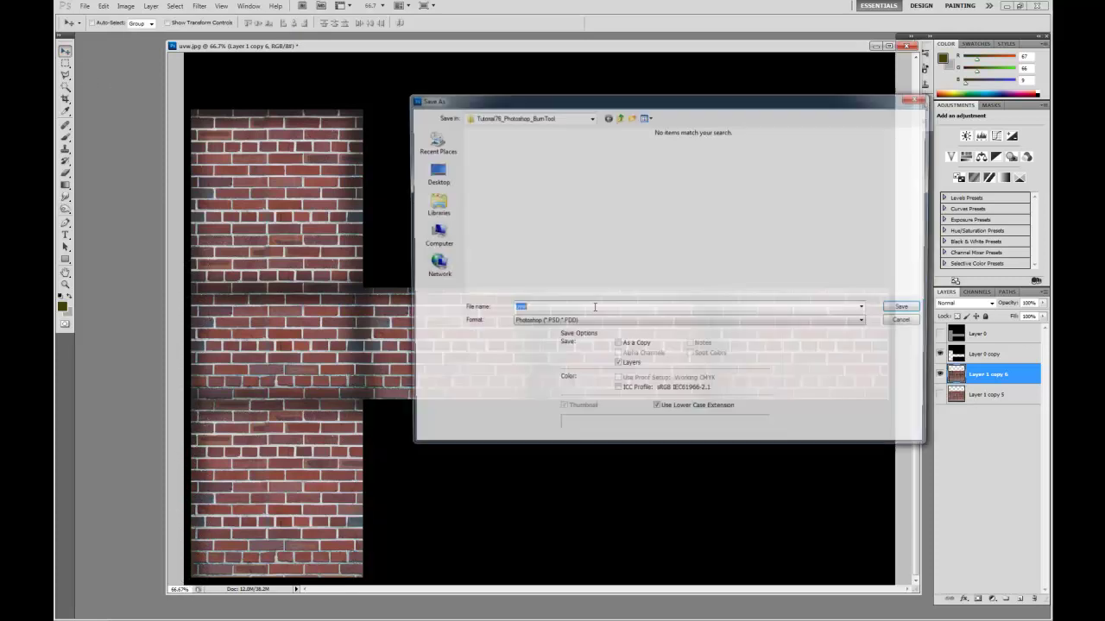
Save the texture as JPEG, replacing the existing uvw.jpg with default JPEG options
{"action": "left_click", "coordinate": [557, 322]}
{"action": "left_click", "coordinate": [571, 388]}
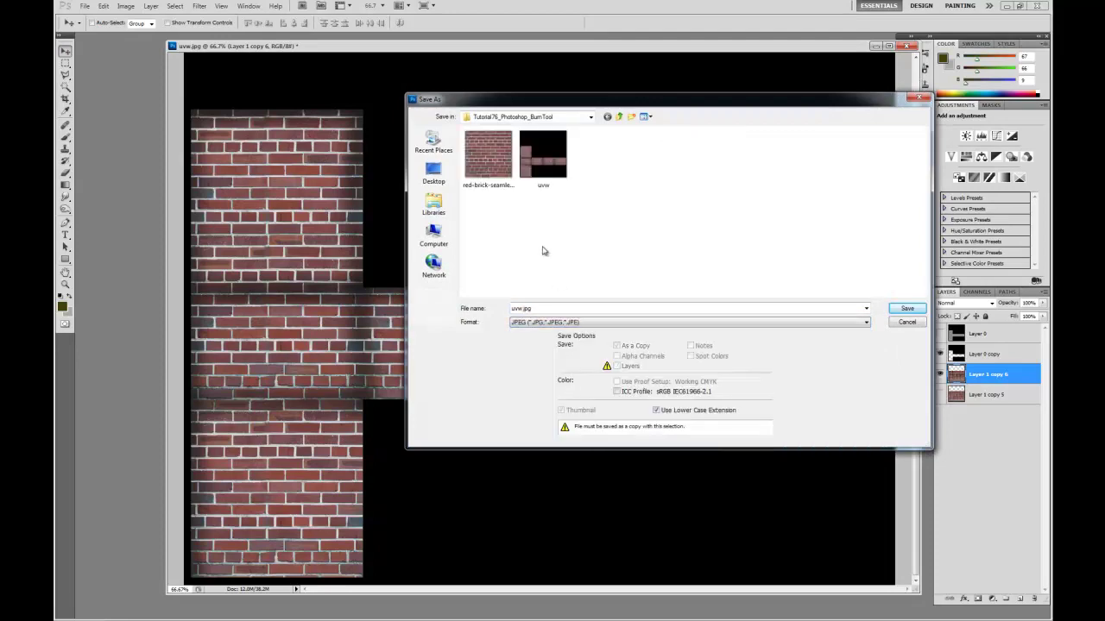
{"action": "double_click", "coordinate": [533, 162]}
{"action": "left_click", "coordinate": [535, 235]}
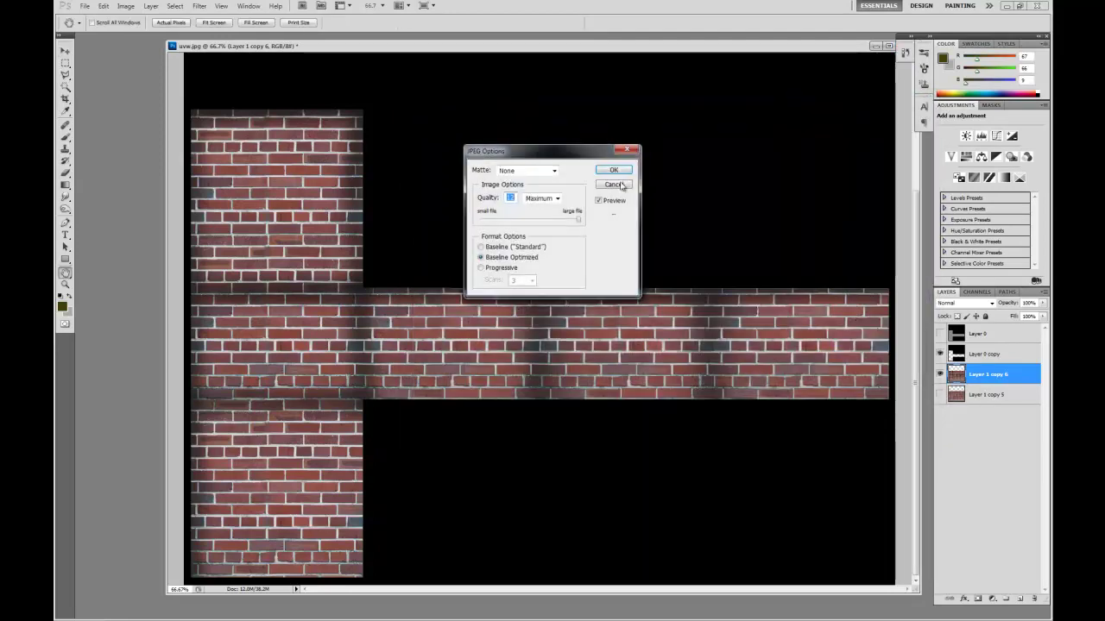
{"action": "left_click", "coordinate": [616, 161]}
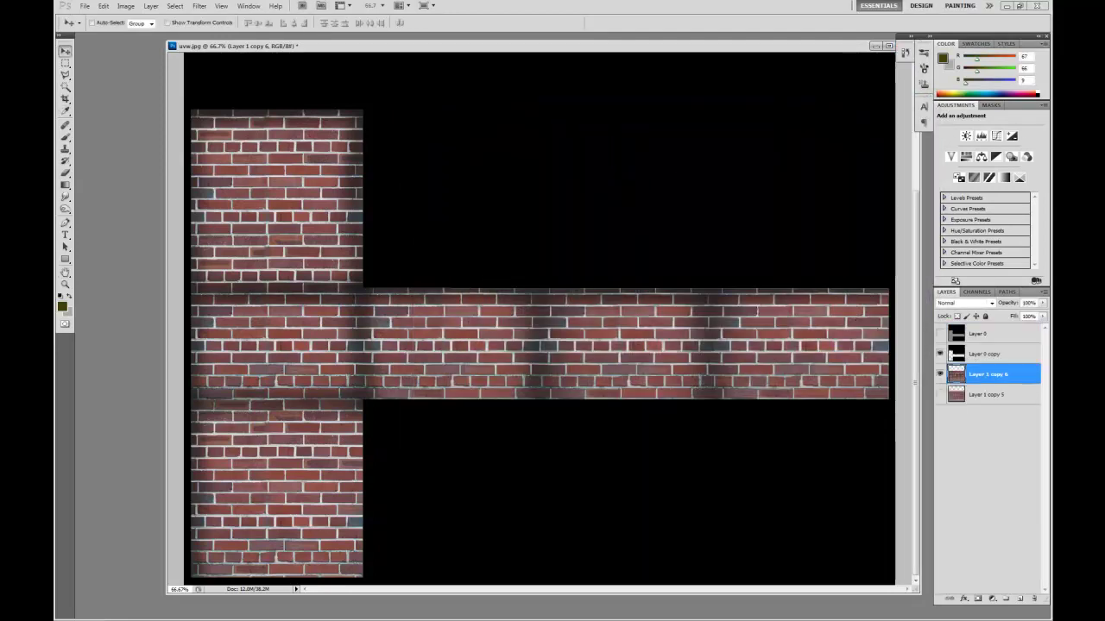